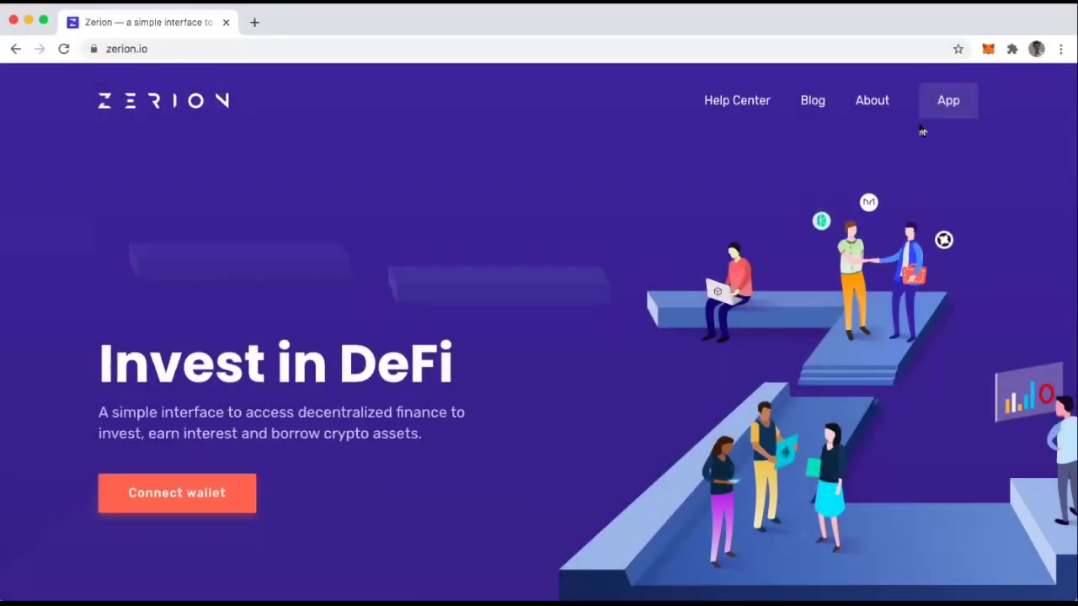
Step: Open the Zerion web app and connect an Ethereum wallet to watch by its ENS name
{"action": "left_click", "coordinate": [941, 109]}
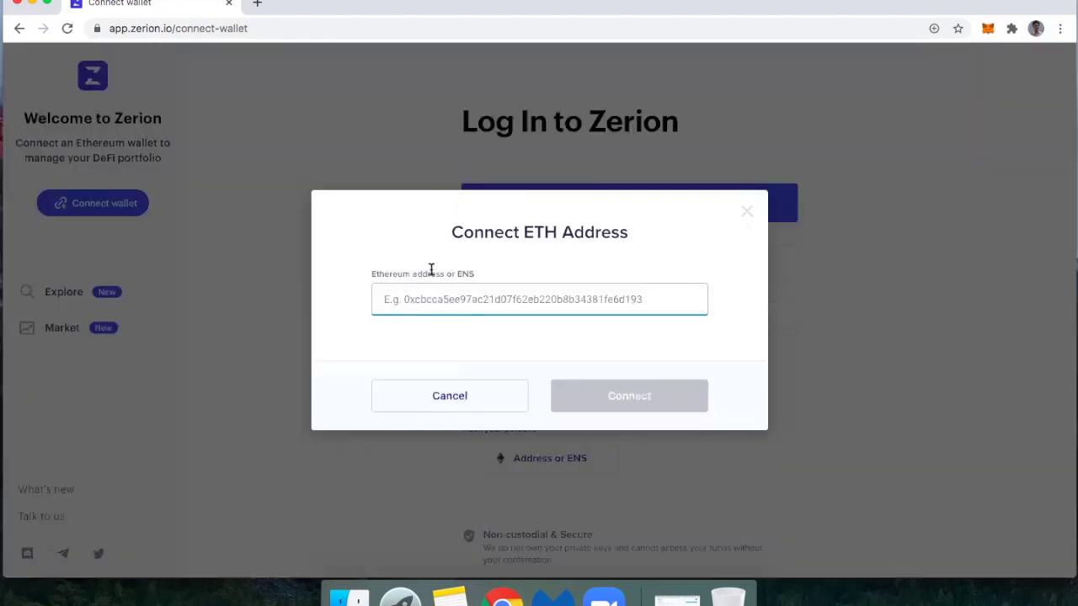
{"action": "type", "text": "defidad"}
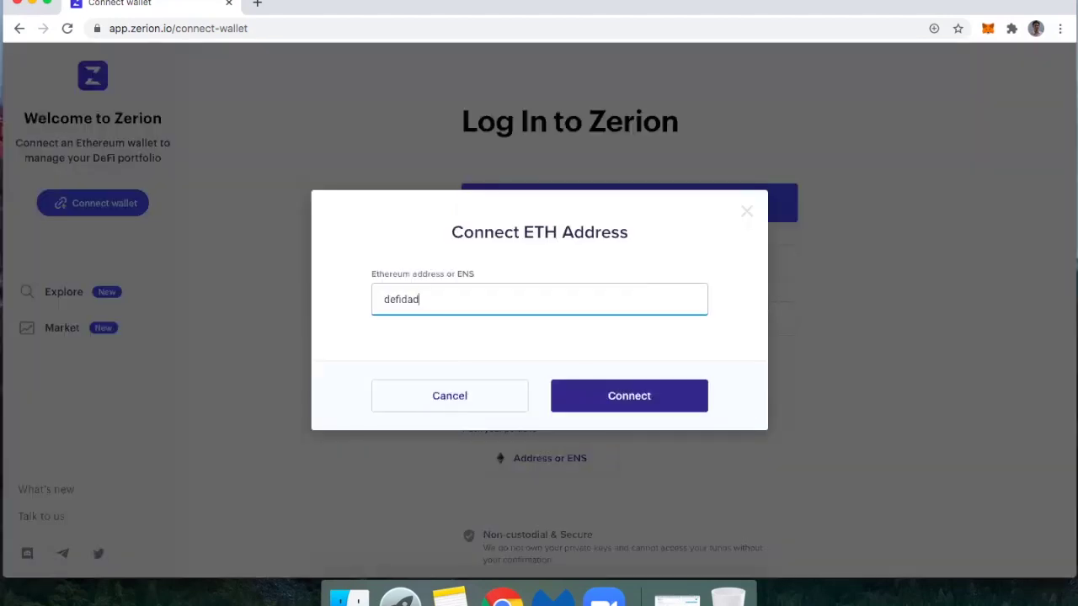
{"action": "type", "text": ".eth"}
{"action": "left_click", "coordinate": [607, 395]}
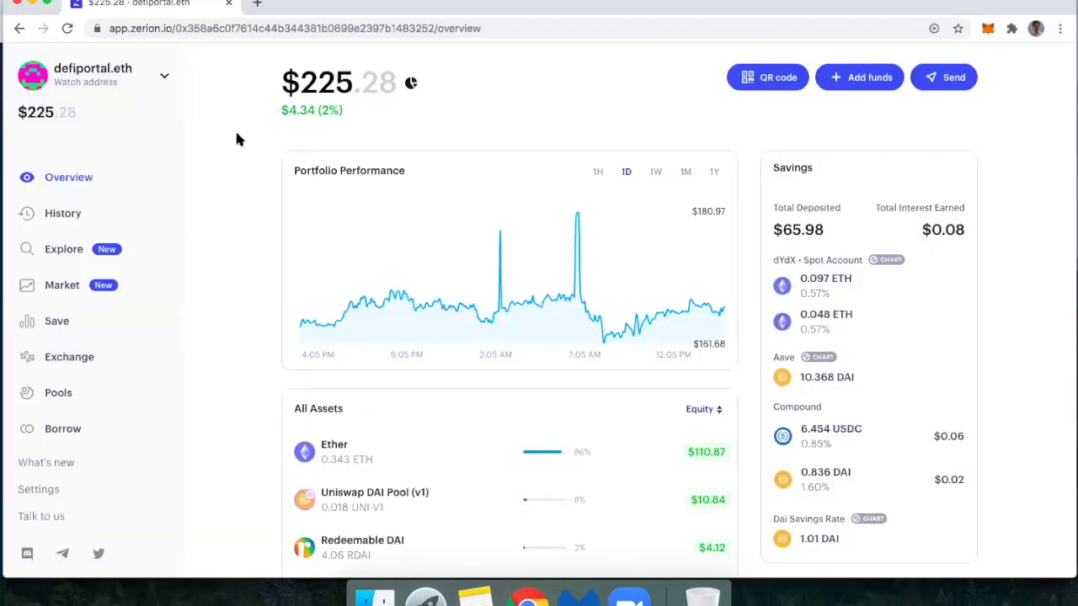
Step: Review the Wallets Summary in the sidebar's wallet list, then close the list
{"action": "left_click", "coordinate": [165, 79]}
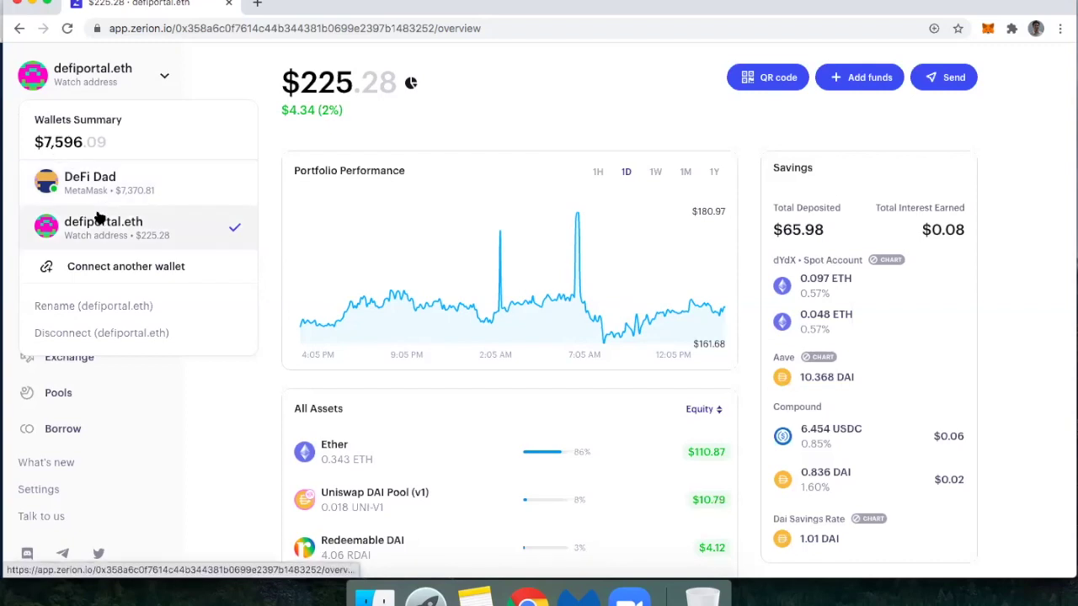
{"action": "left_click", "coordinate": [251, 84]}
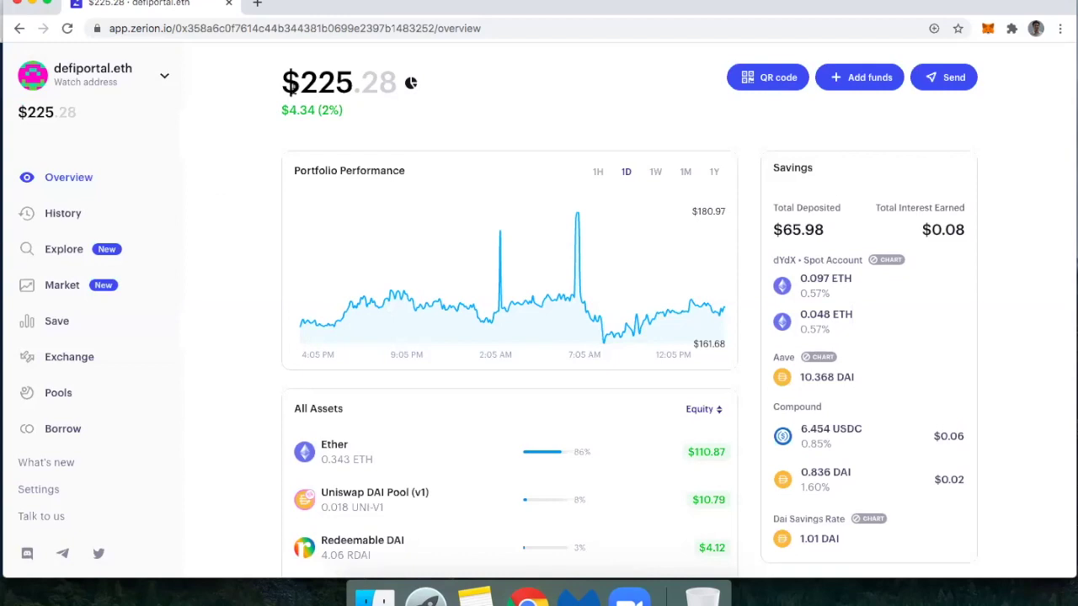
{"action": "mouse_move", "coordinate": [415, 87]}
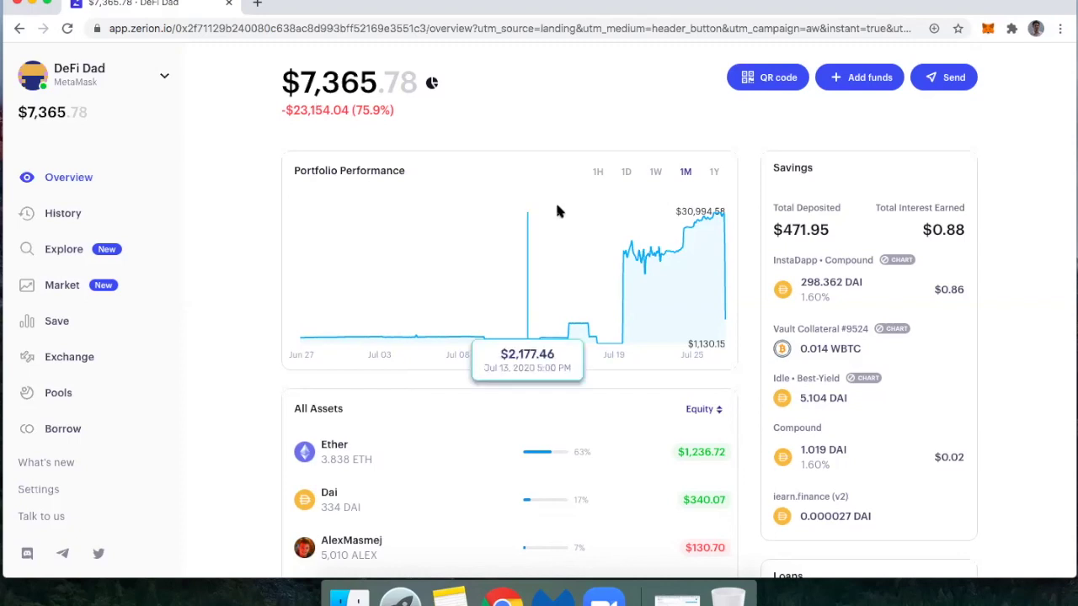
{"action": "scroll", "coordinate": [875, 433], "scroll_direction": "down", "scroll_amount": 1}
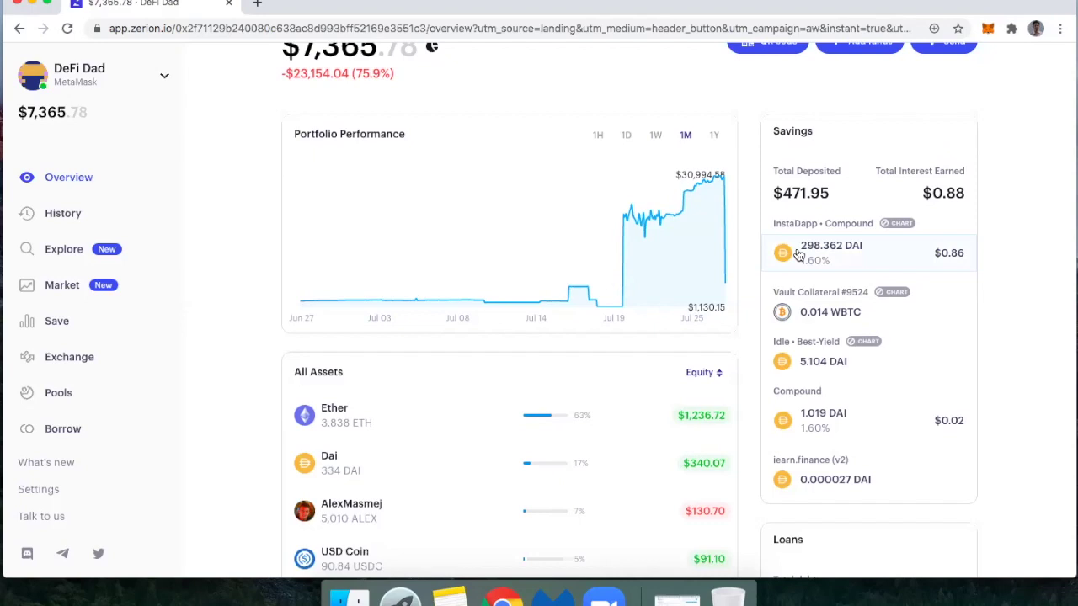
{"action": "scroll", "coordinate": [797, 326], "scroll_direction": "down", "scroll_amount": 3}
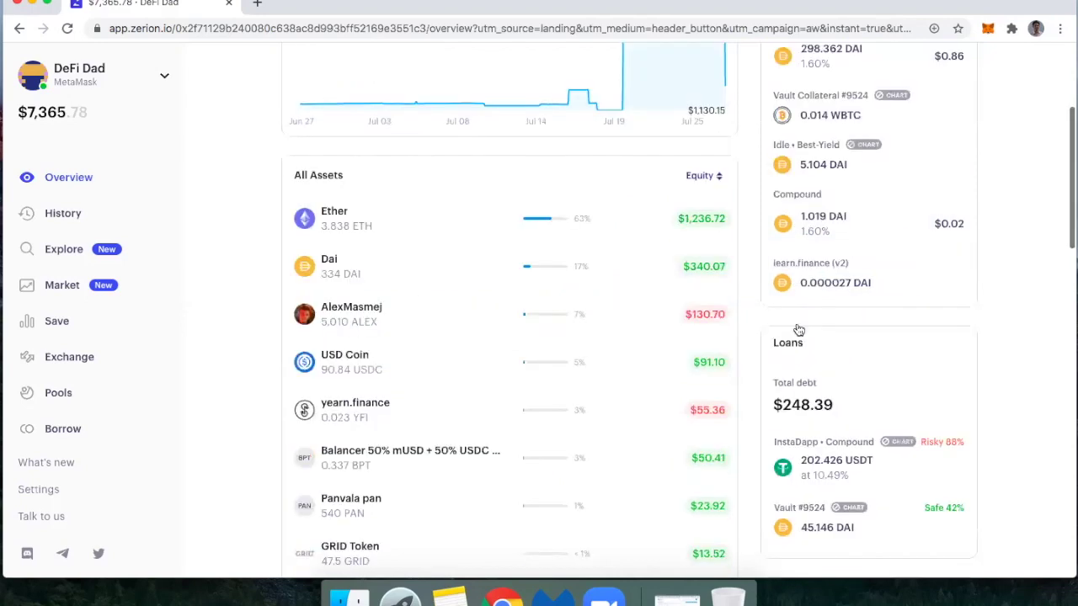
{"action": "scroll", "coordinate": [801, 330], "scroll_direction": "down", "scroll_amount": 2}
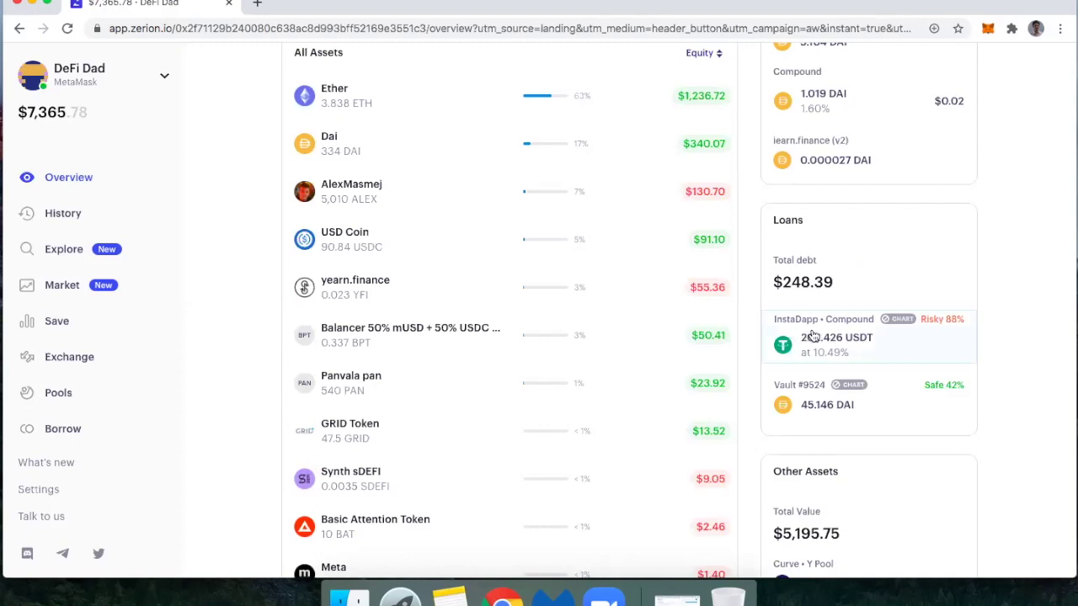
{"action": "scroll", "coordinate": [825, 144], "scroll_direction": "down", "scroll_amount": 5}
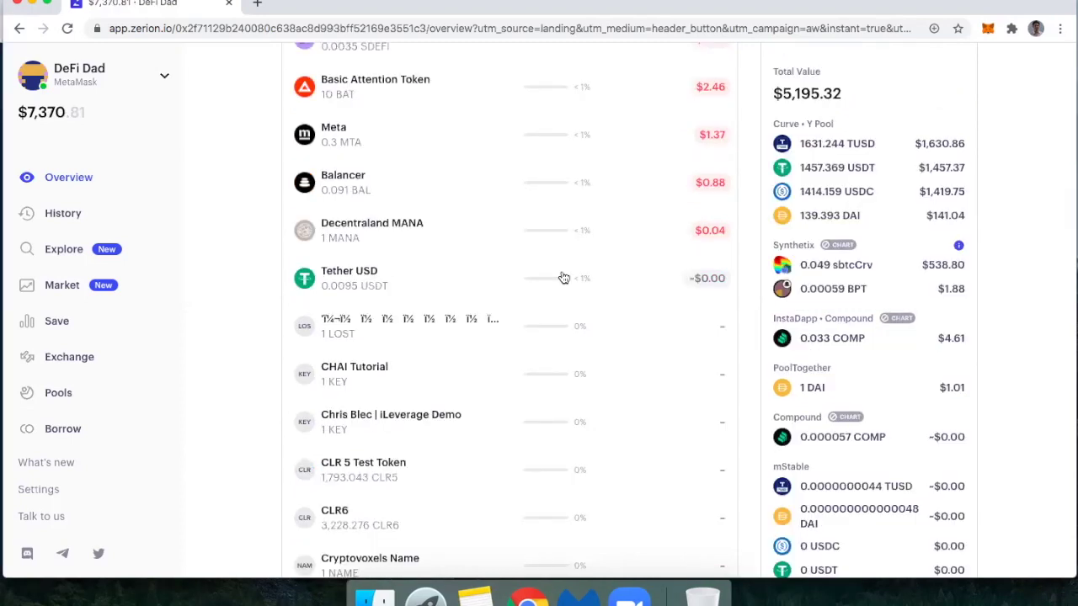
{"action": "scroll", "coordinate": [564, 278], "scroll_direction": "up", "scroll_amount": 8}
{"action": "scroll", "coordinate": [564, 278], "scroll_direction": "up", "scroll_amount": 2}
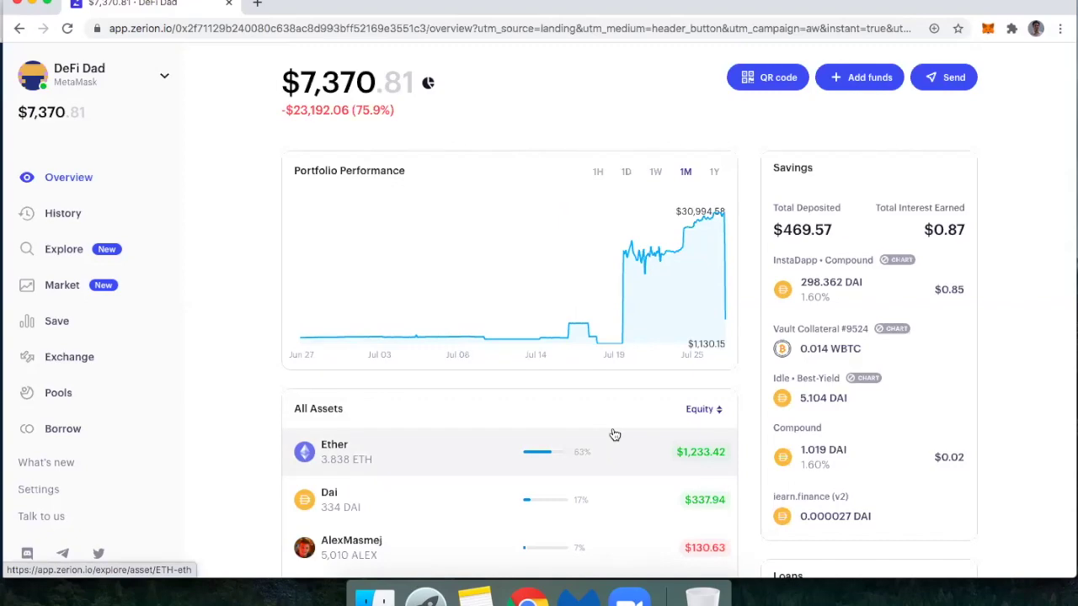
{"action": "scroll", "coordinate": [615, 434], "scroll_direction": "down", "scroll_amount": 5}
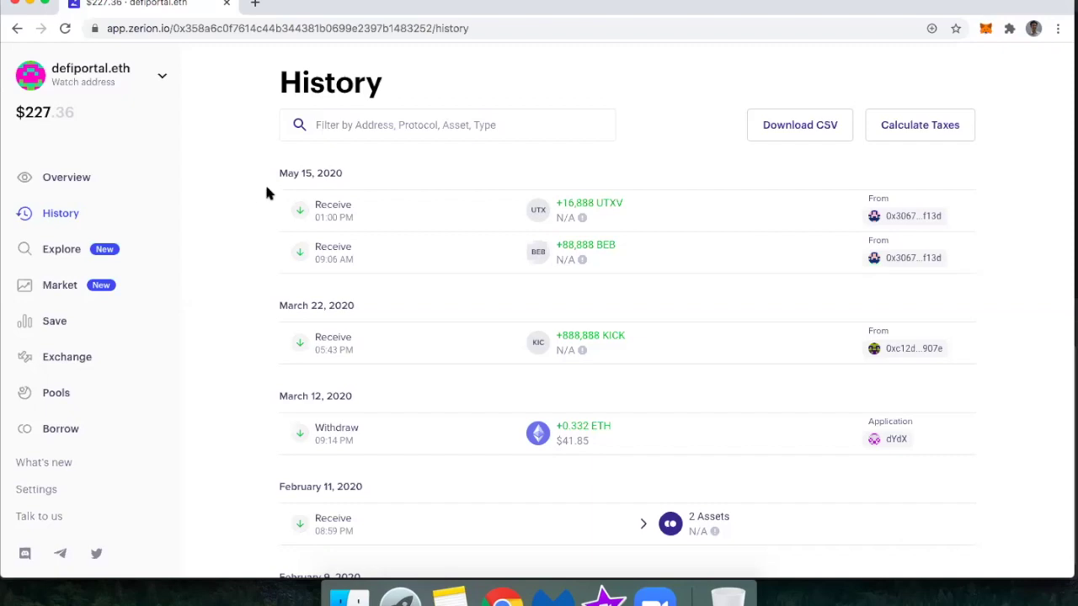
Step: Check the site security info, then expand the May 15 receipt of 16,888 UTXV to see its fee and hash
{"action": "left_click", "coordinate": [94, 28]}
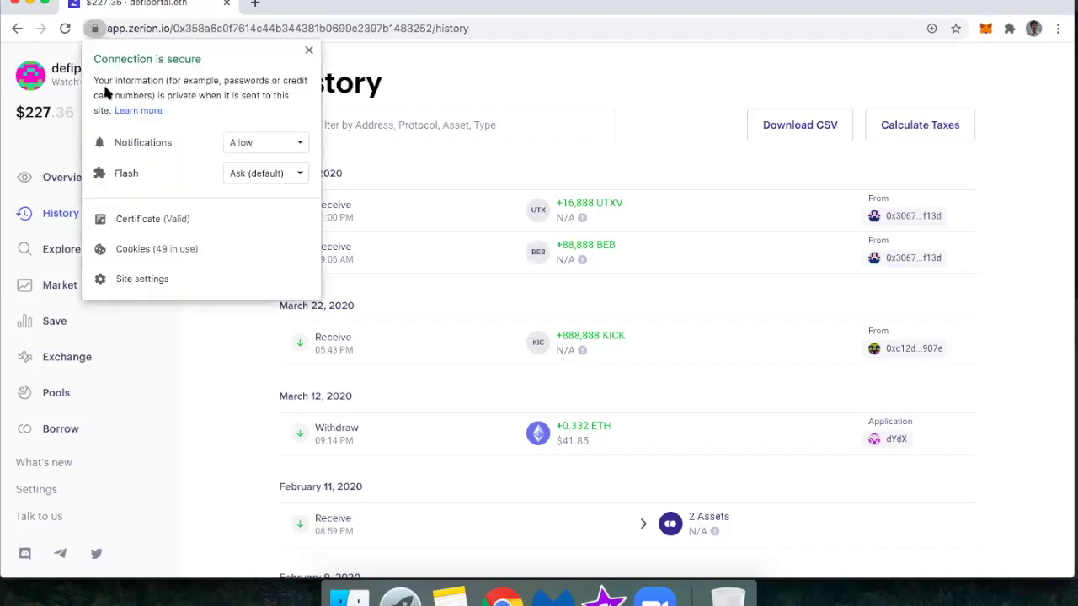
{"action": "left_click", "coordinate": [308, 52]}
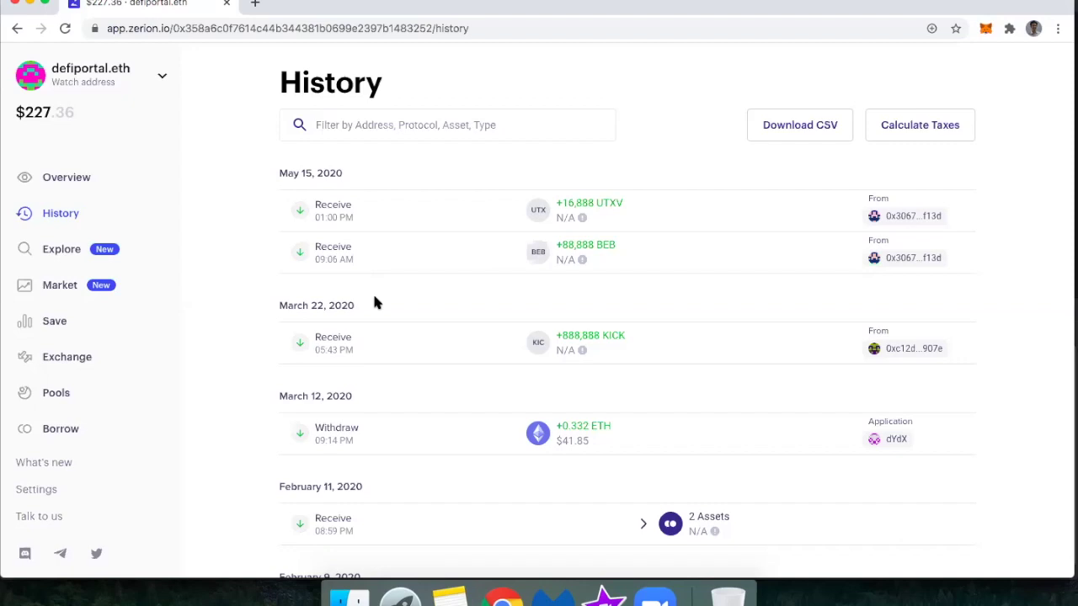
{"action": "left_click", "coordinate": [381, 223]}
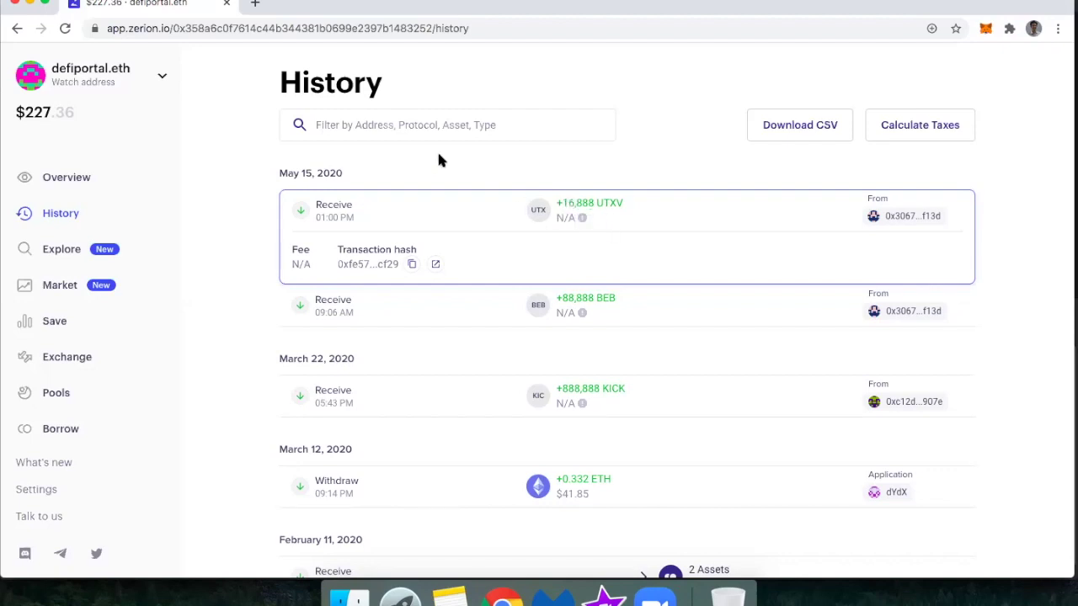
{"action": "left_click", "coordinate": [363, 125]}
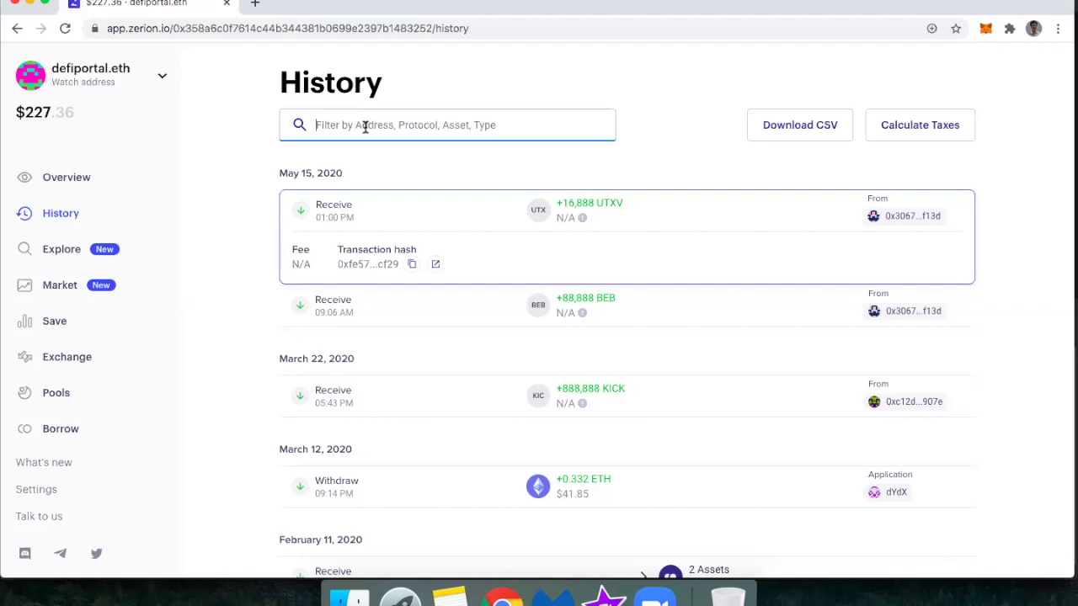
Step: Filter the history by eth, dai, then rdai, clear the filter, and view the Calculate Taxes info
{"action": "type", "text": "eth"}
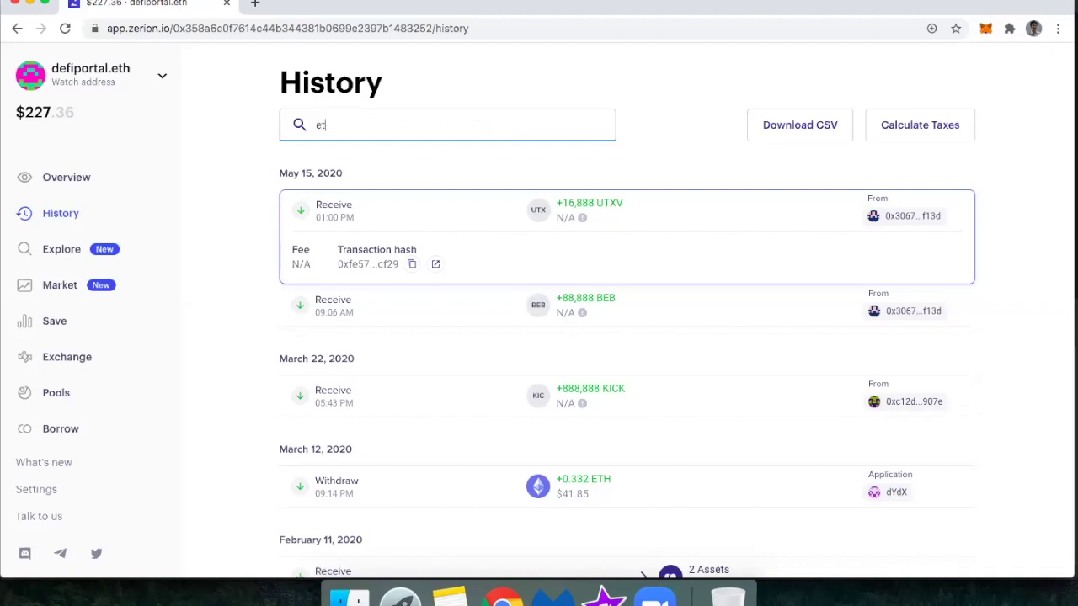
{"action": "double_click", "coordinate": [368, 123]}
{"action": "type", "text": "dai"}
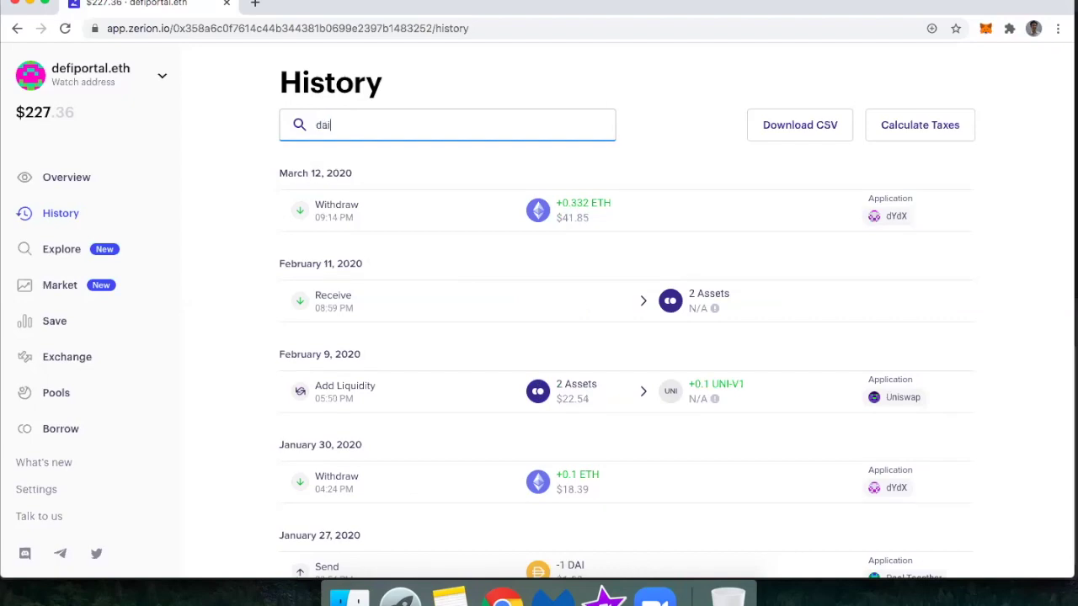
{"action": "double_click", "coordinate": [351, 125]}
{"action": "type", "text": "rdai"}
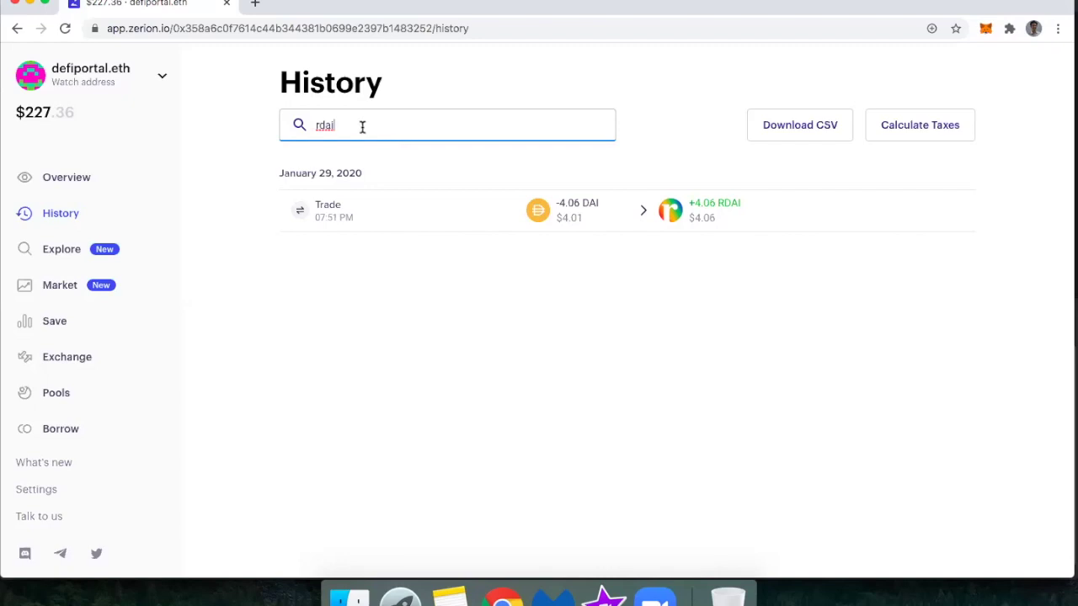
{"action": "double_click", "coordinate": [360, 125]}
{"action": "key", "text": "BackSpace"}
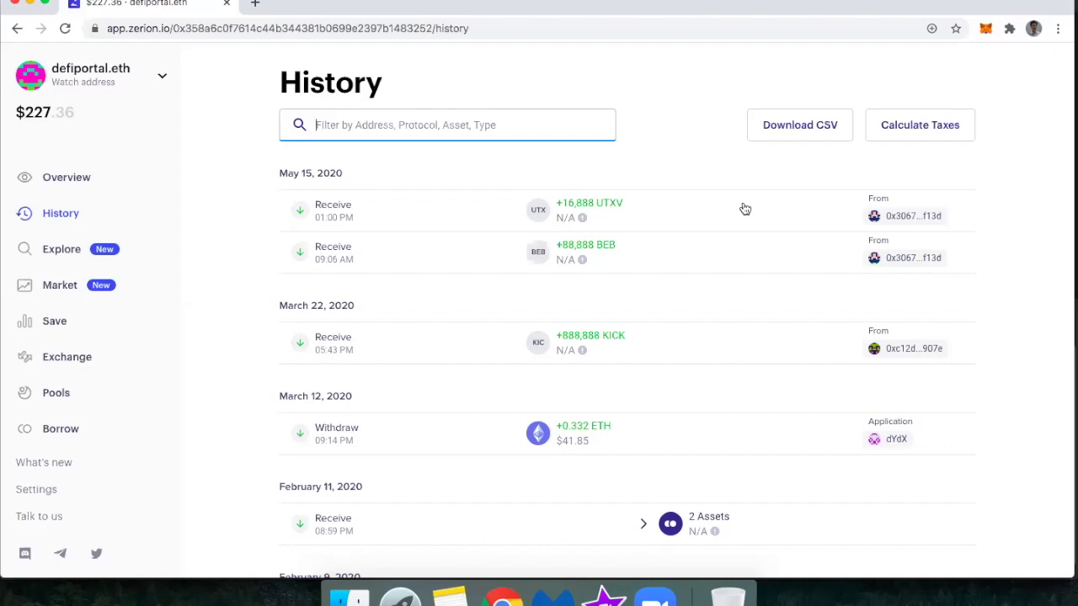
{"action": "left_click", "coordinate": [896, 133]}
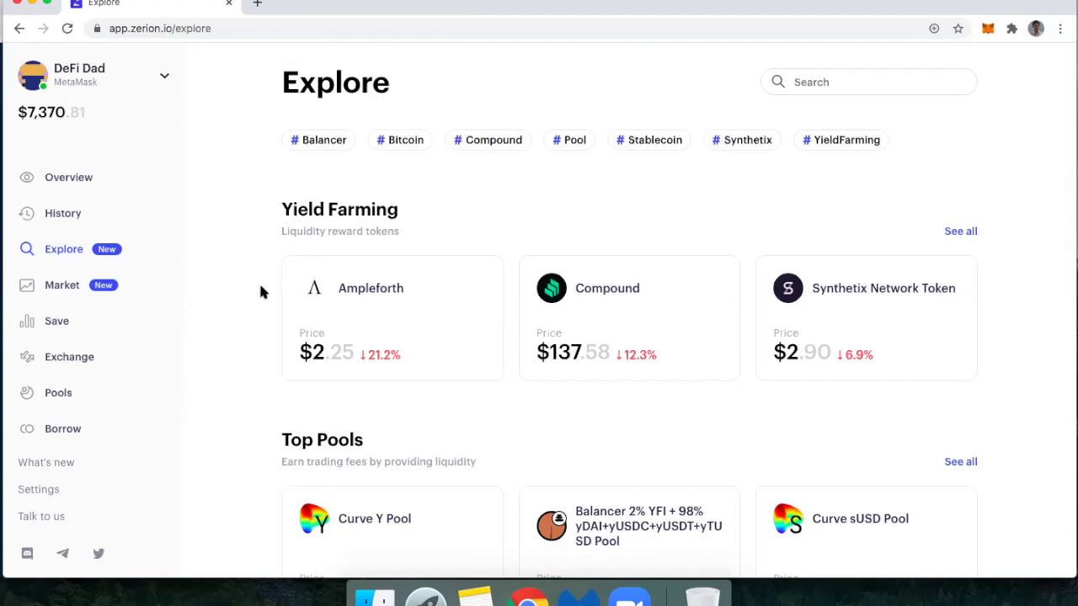
Step: Scroll through Explore's Yield Farming, Top Pools, Top Tokens and Top Sets sections
{"action": "scroll", "coordinate": [266, 345], "scroll_direction": "down", "scroll_amount": 3}
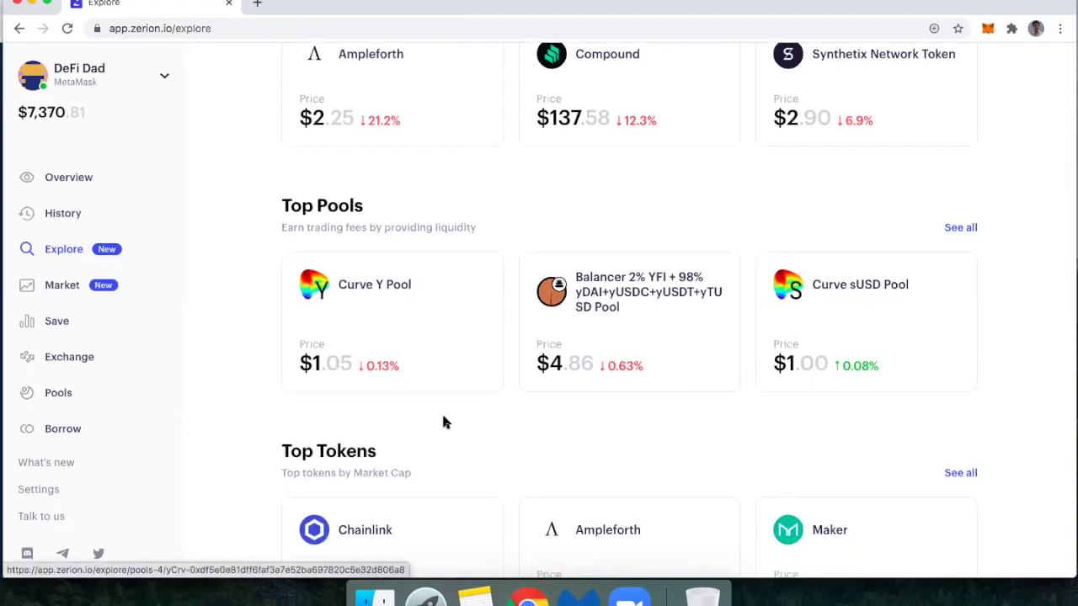
{"action": "scroll", "coordinate": [445, 424], "scroll_direction": "down", "scroll_amount": 3}
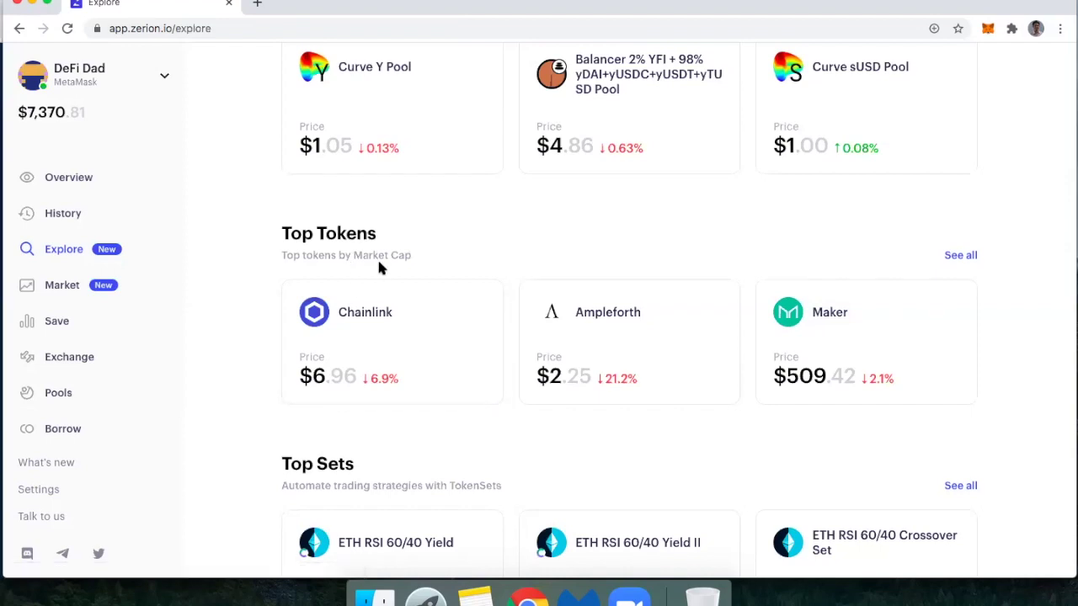
{"action": "scroll", "coordinate": [380, 429], "scroll_direction": "down", "scroll_amount": 1}
{"action": "scroll", "coordinate": [384, 436], "scroll_direction": "down", "scroll_amount": 1}
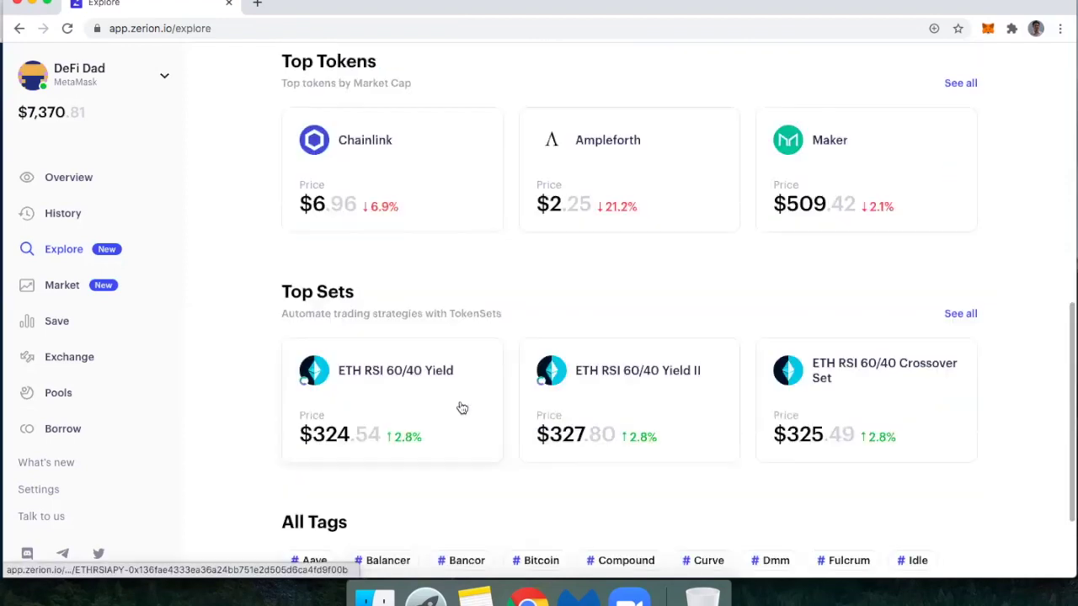
{"action": "scroll", "coordinate": [420, 424], "scroll_direction": "down", "scroll_amount": 1}
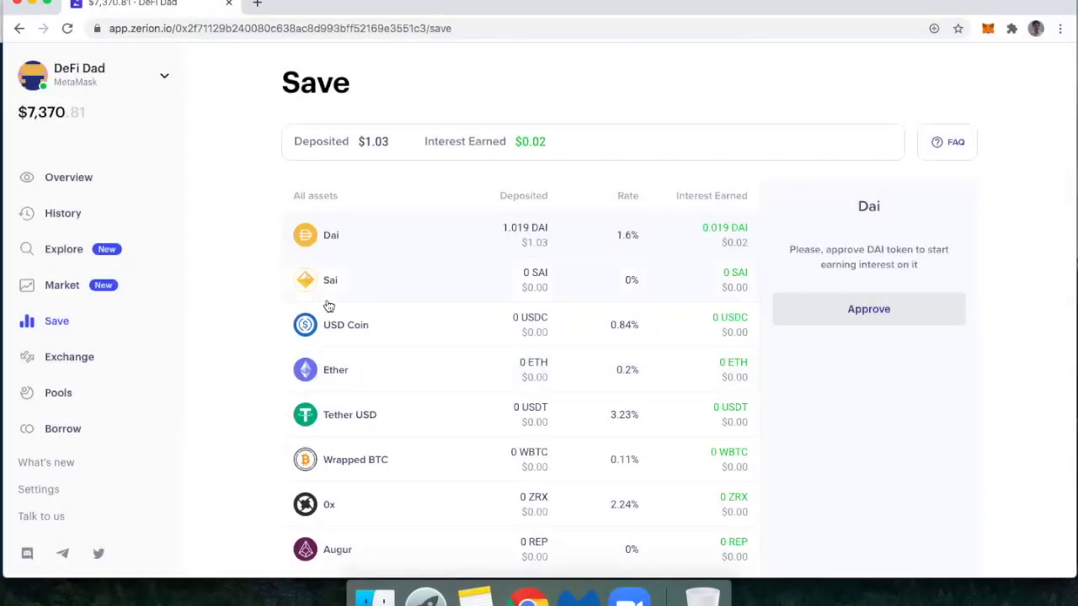
{"action": "scroll", "coordinate": [328, 306], "scroll_direction": "down", "scroll_amount": 2}
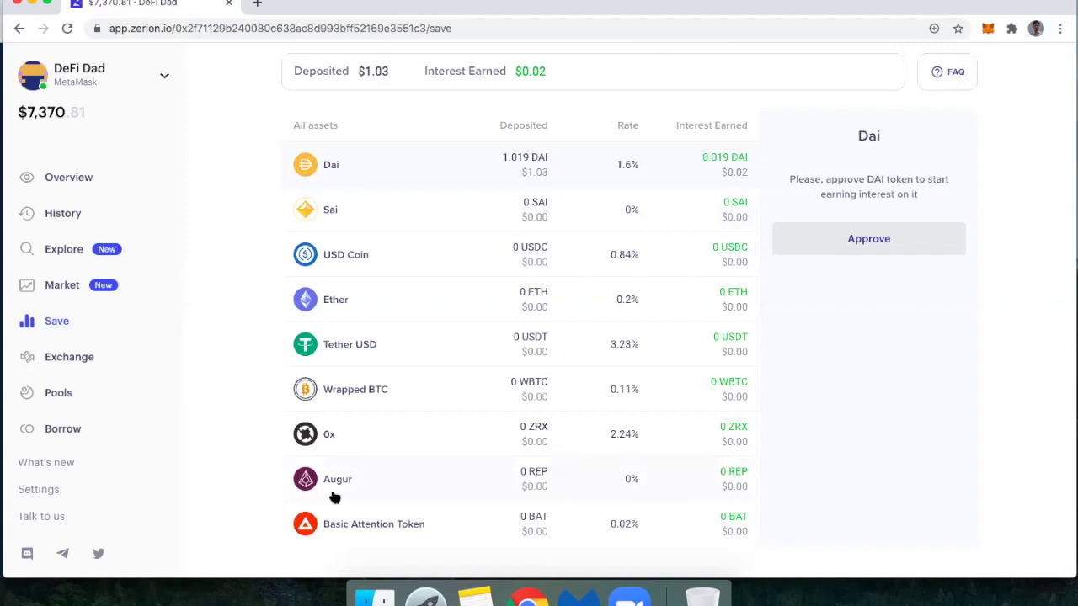
{"action": "scroll", "coordinate": [421, 352], "scroll_direction": "up", "scroll_amount": 2}
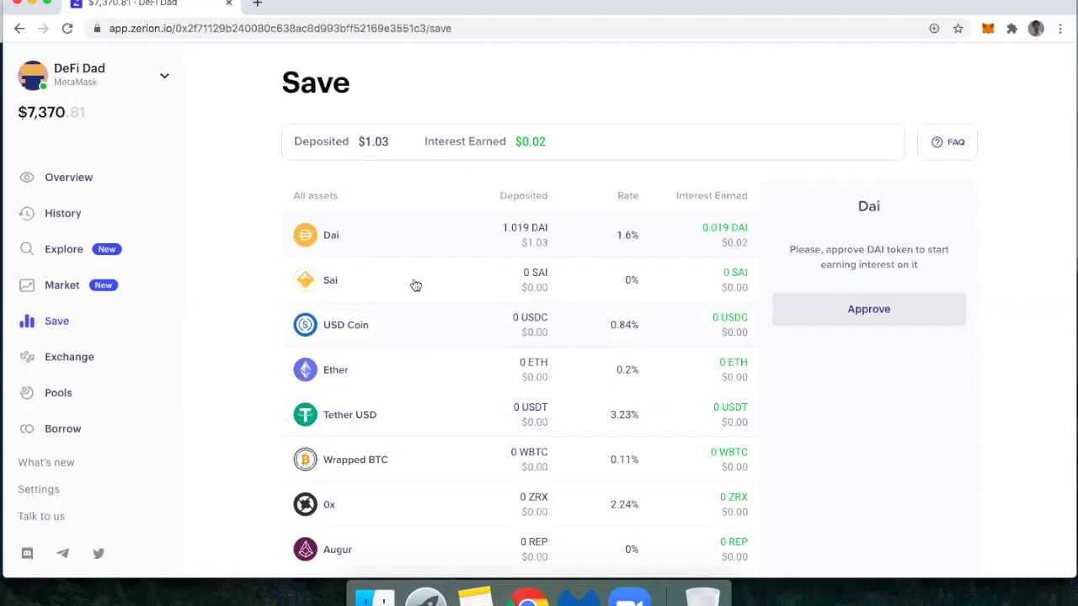
{"action": "scroll", "coordinate": [415, 286], "scroll_direction": "down", "scroll_amount": 1}
{"action": "scroll", "coordinate": [415, 286], "scroll_direction": "down", "scroll_amount": 1}
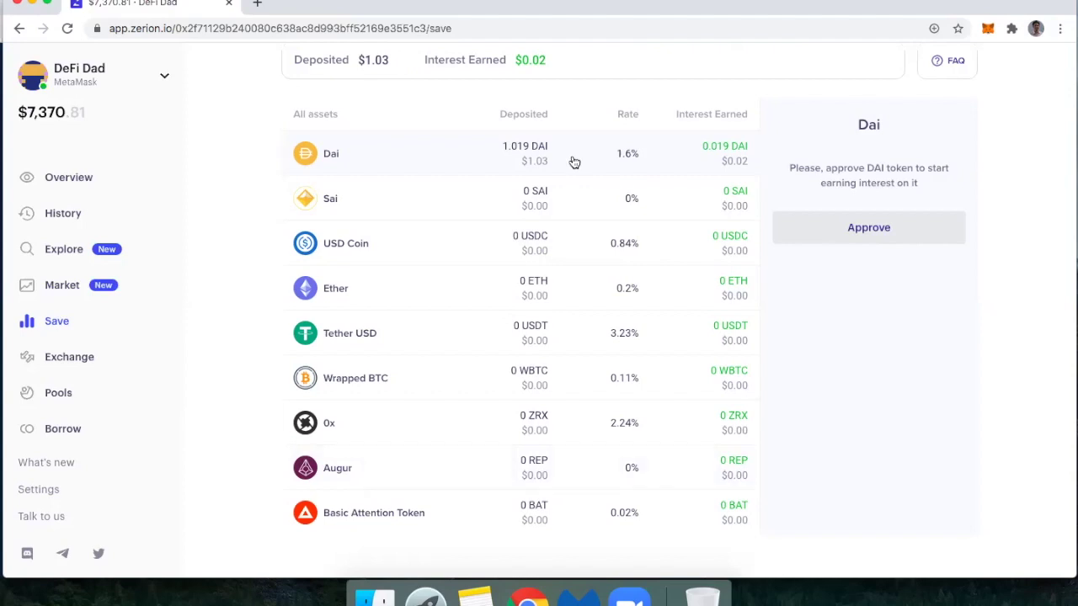
{"action": "scroll", "coordinate": [594, 200], "scroll_direction": "up", "scroll_amount": 2}
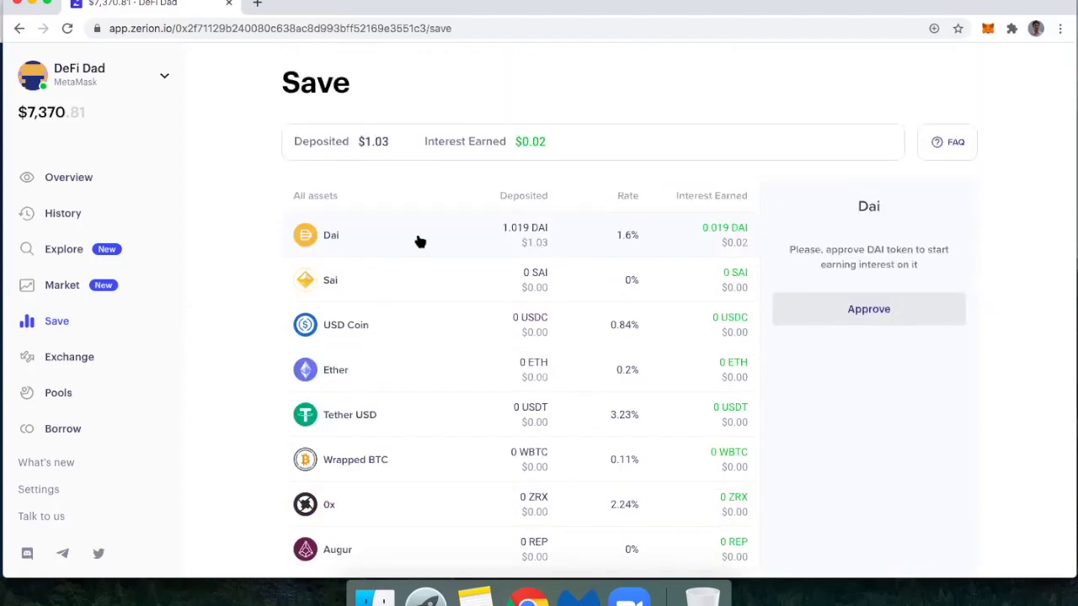
{"action": "left_click", "coordinate": [834, 305]}
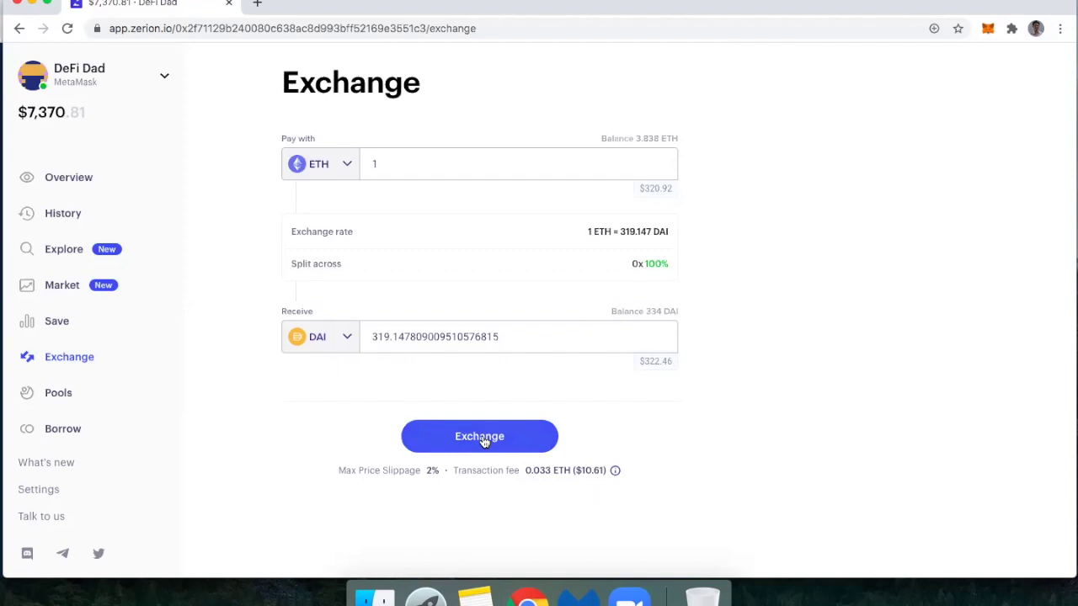
Step: Submit the swap of 1 ETH for about 319.15 DAI
{"action": "left_click", "coordinate": [484, 440]}
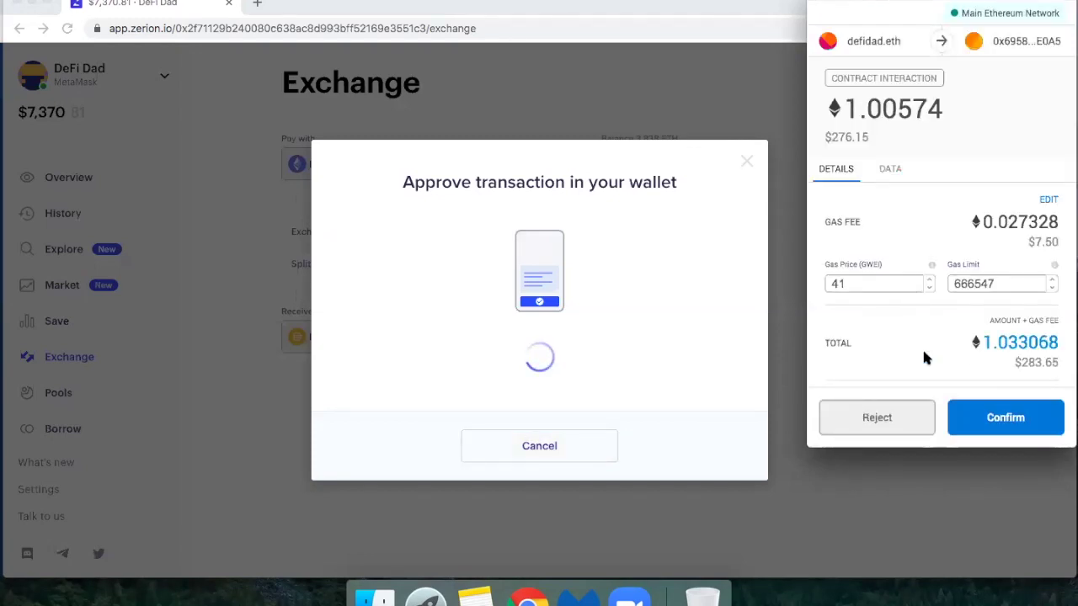
Step: Reject the 1 ETH to DAI swap in the MetaMask popup
{"action": "left_click", "coordinate": [878, 419]}
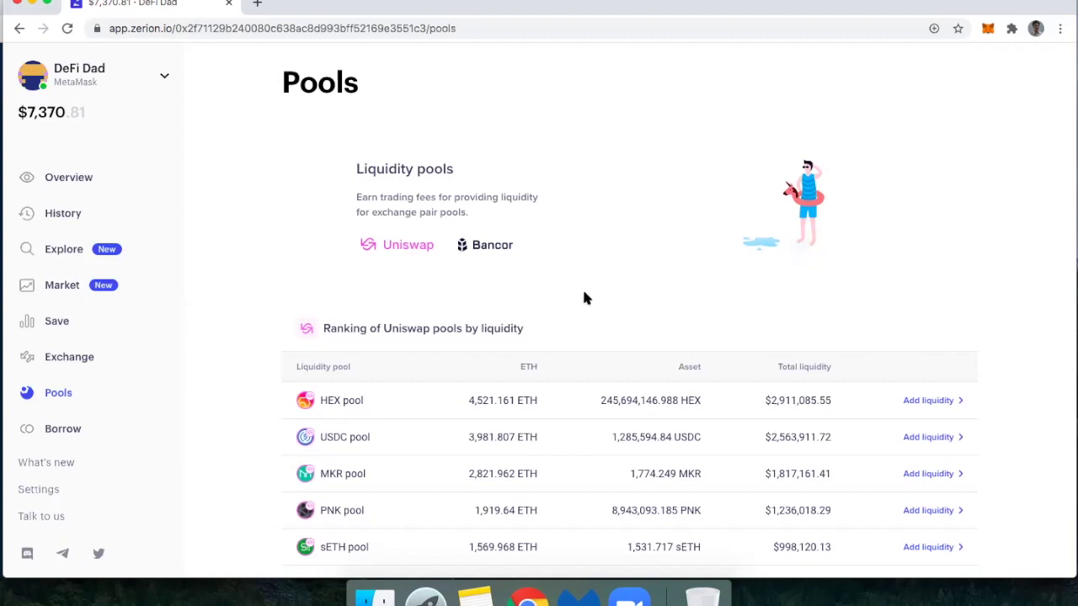
{"action": "scroll", "coordinate": [582, 296], "scroll_direction": "down", "scroll_amount": 3}
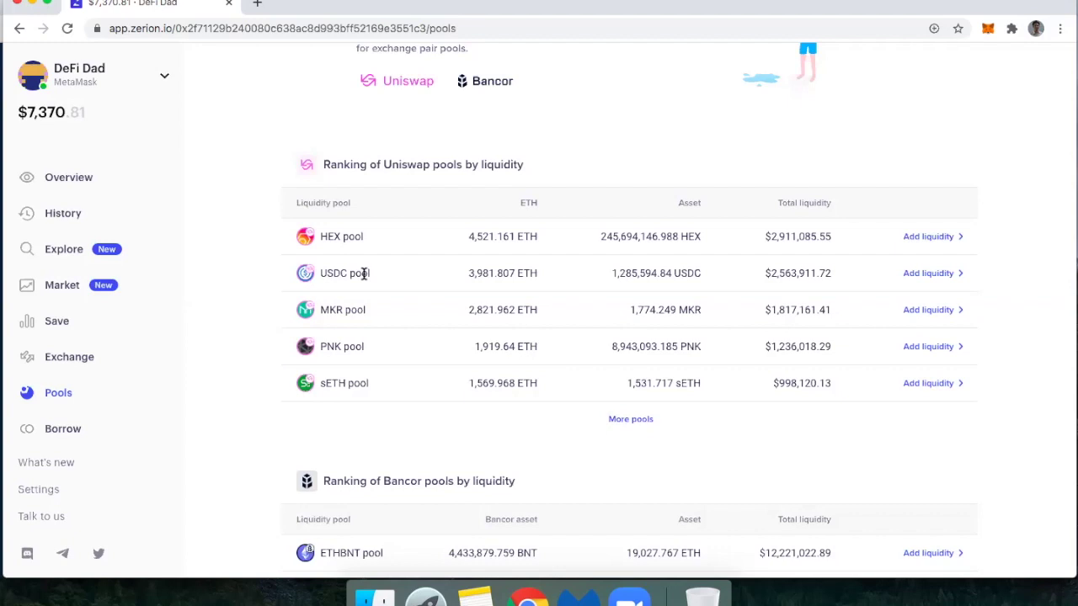
{"action": "left_click", "coordinate": [932, 274]}
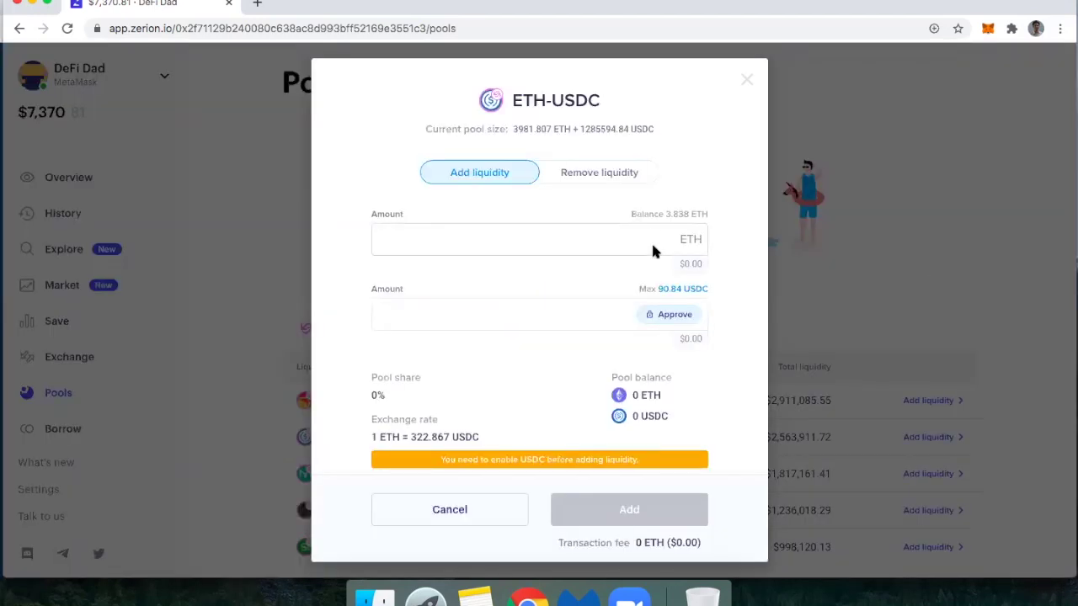
Step: Enter 1 ETH as the deposit amount for the ETH-USDC pool
{"action": "left_click", "coordinate": [654, 238]}
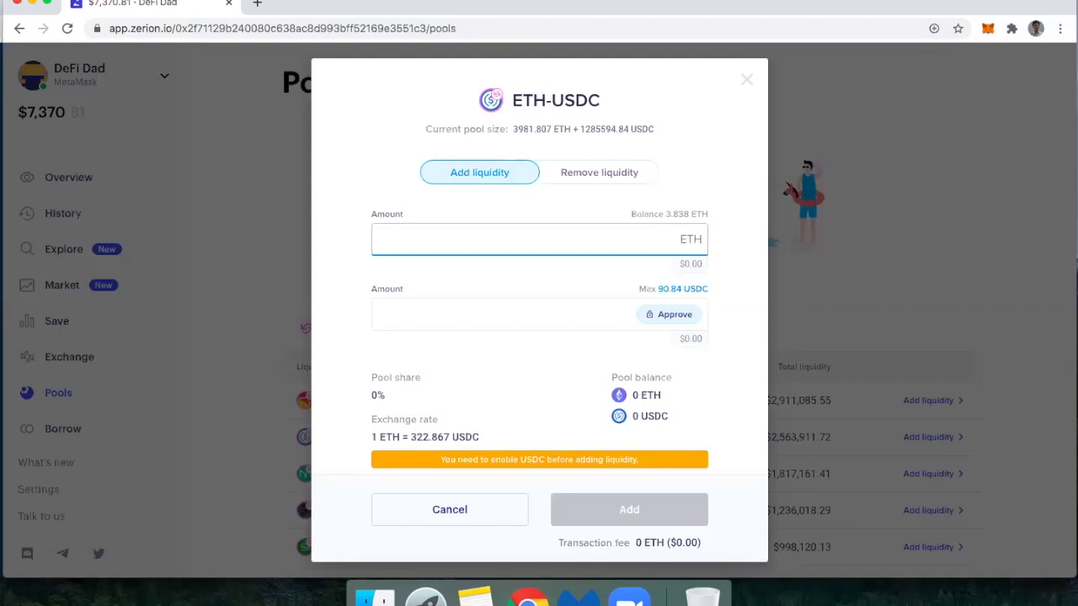
{"action": "type", "text": "1"}
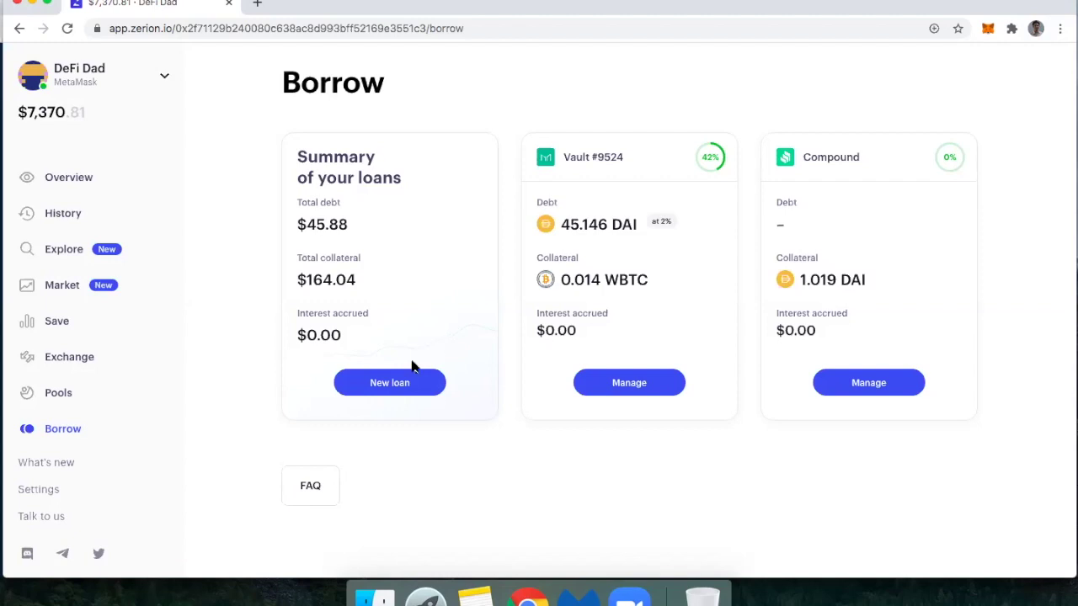
{"action": "left_click", "coordinate": [393, 381]}
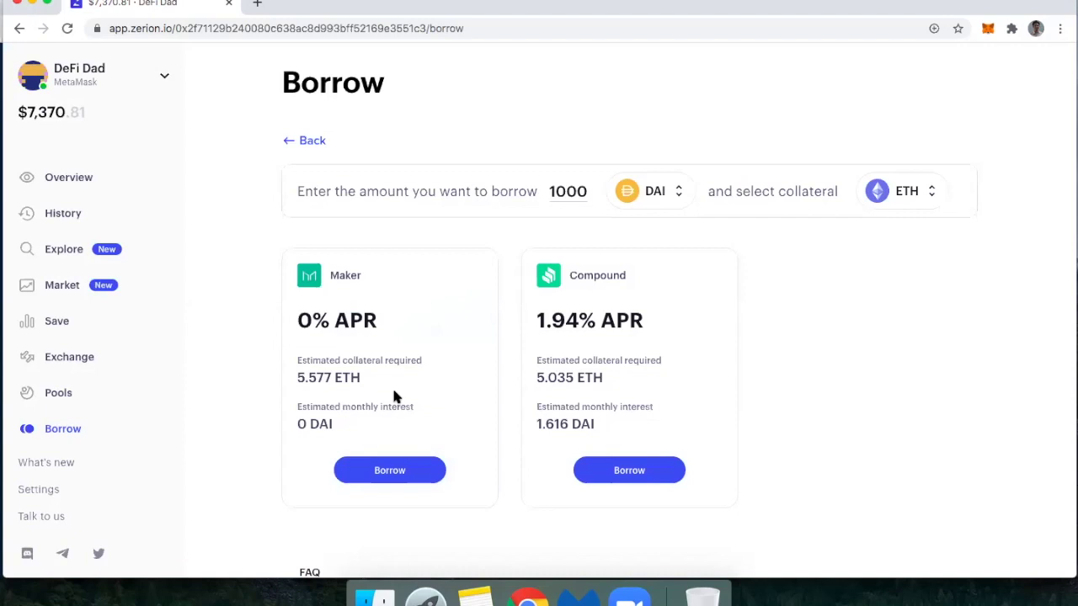
Step: Change the new loan amount from 1000 to 100 DAI with ETH collateral
{"action": "scroll", "coordinate": [391, 385], "scroll_direction": "down", "scroll_amount": 1}
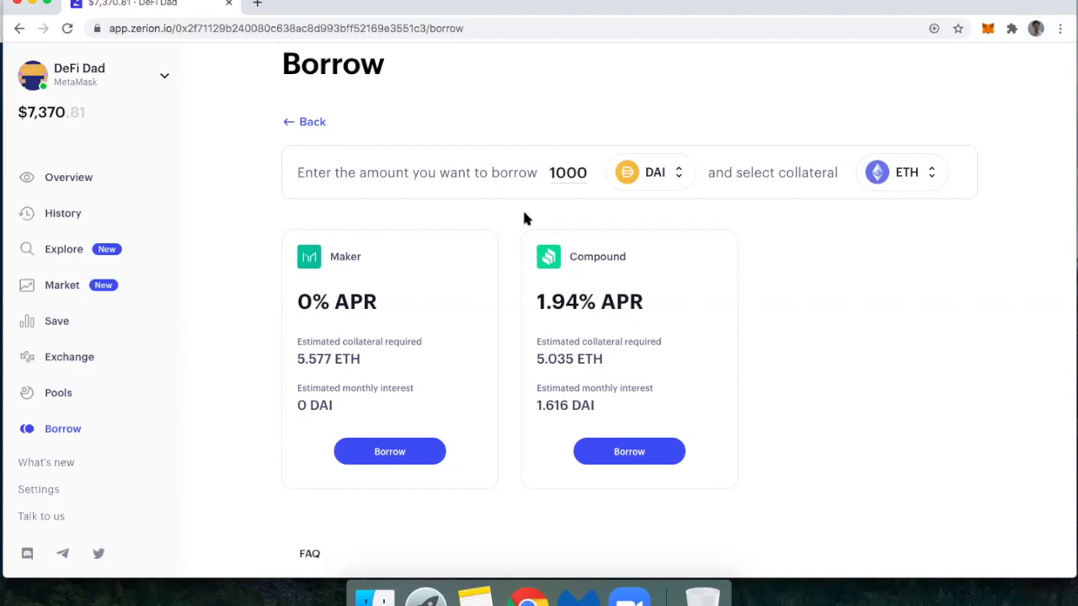
{"action": "double_click", "coordinate": [567, 171]}
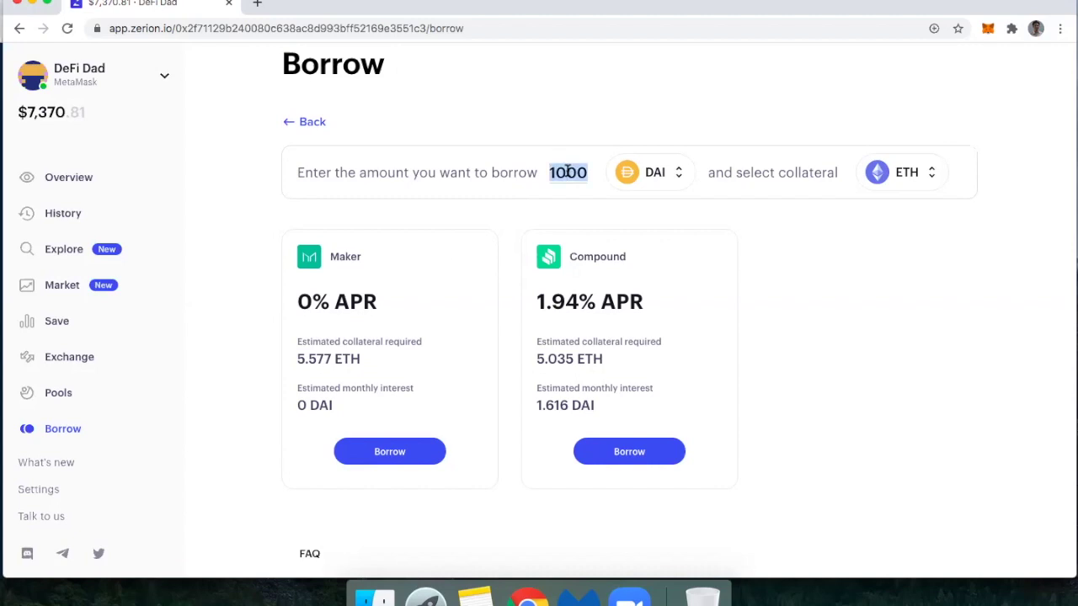
{"action": "type", "text": "100"}
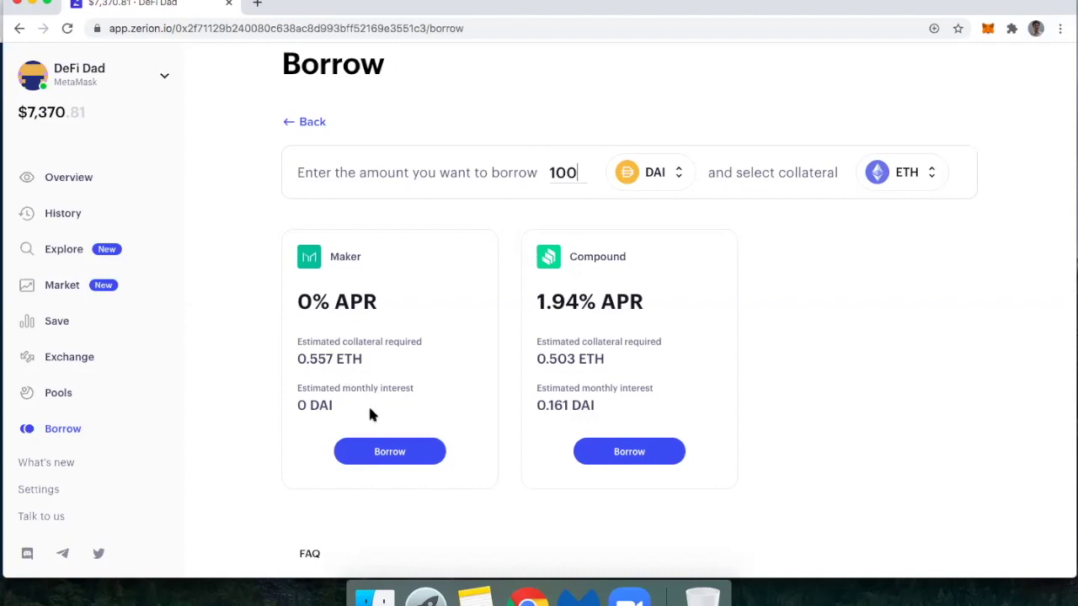
Step: Start a Maker loan and lower its debt from 100 to 50 DAI
{"action": "left_click", "coordinate": [373, 452]}
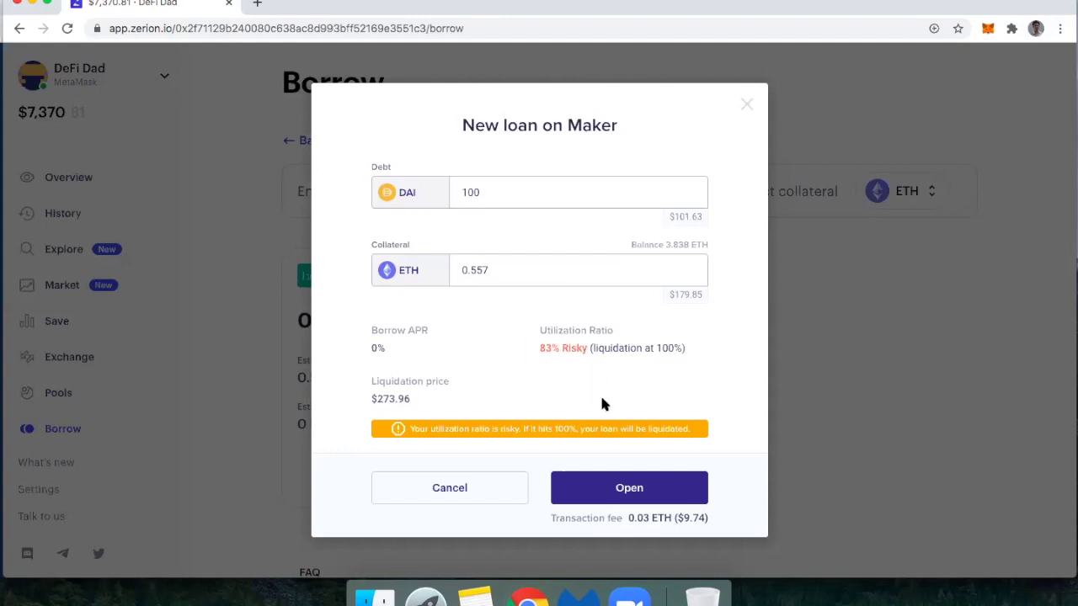
{"action": "double_click", "coordinate": [495, 191]}
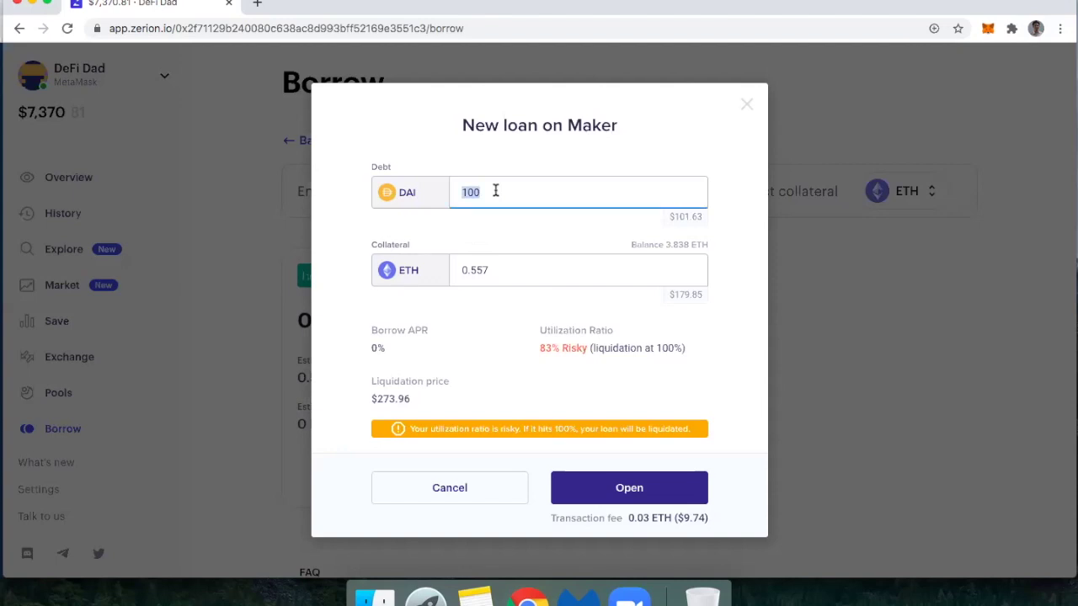
{"action": "type", "text": "50"}
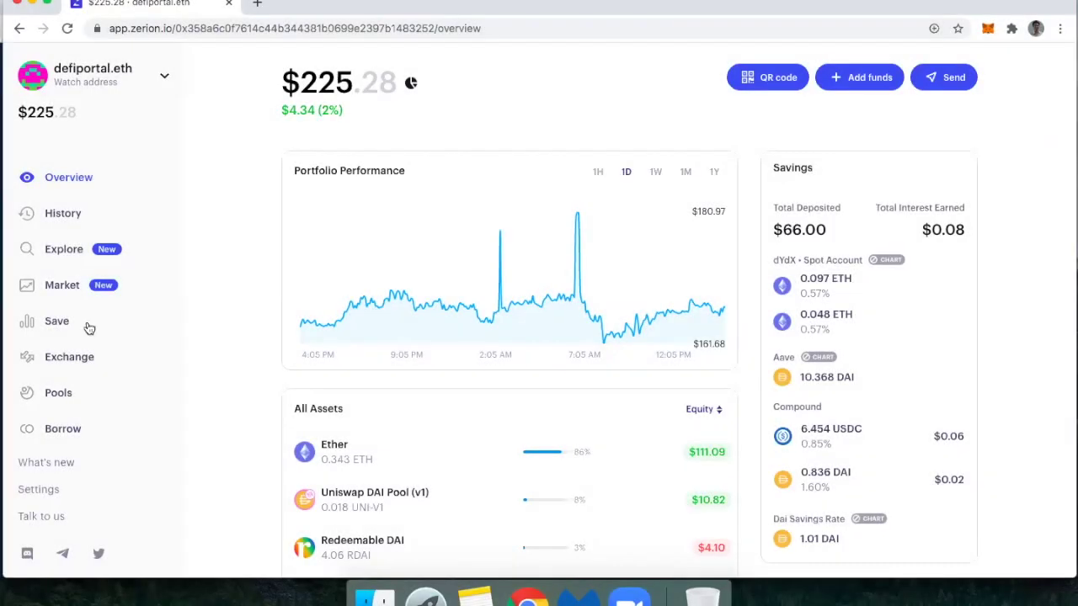
Step: View the watched wallet's Save page, then its Exchange page set to swap ETH for DAI
{"action": "left_click", "coordinate": [88, 329]}
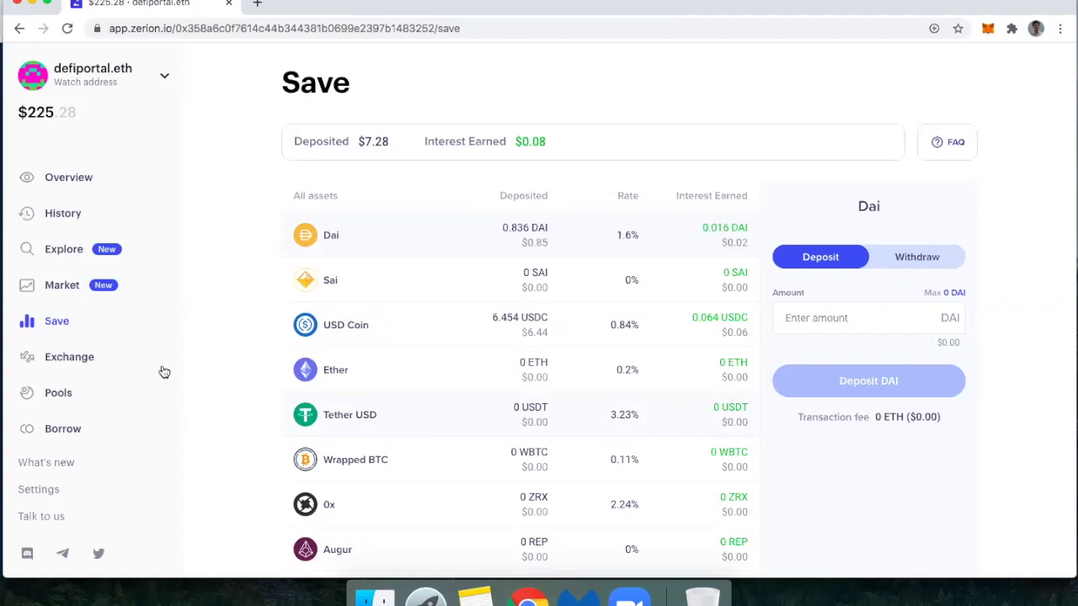
{"action": "left_click", "coordinate": [109, 364]}
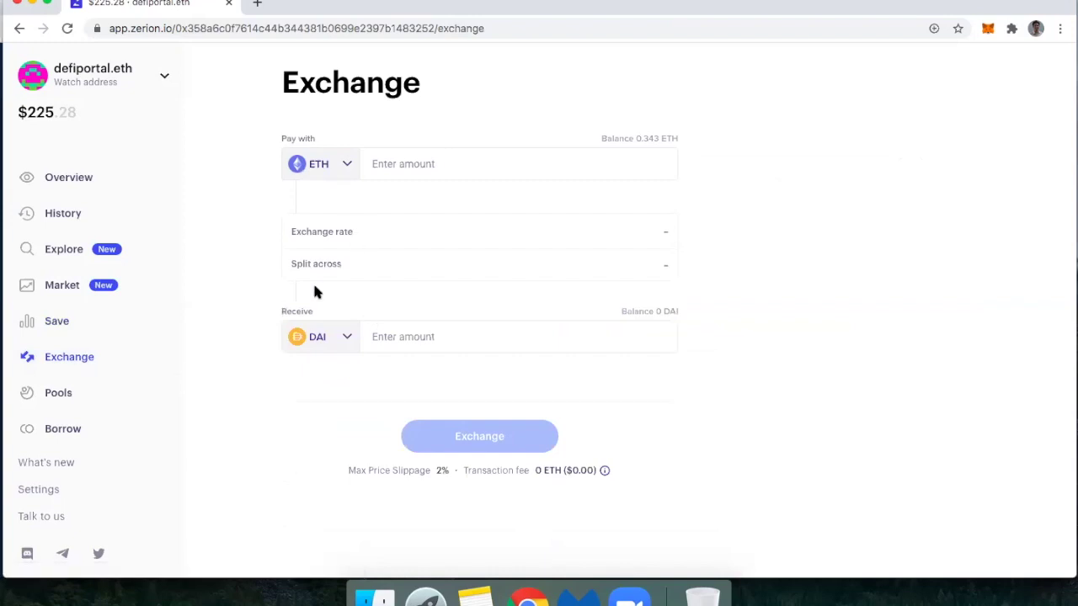
Step: Skim the watched wallet's Pools and Borrow pages, then return to its $225.28 portfolio overview
{"action": "left_click", "coordinate": [84, 404]}
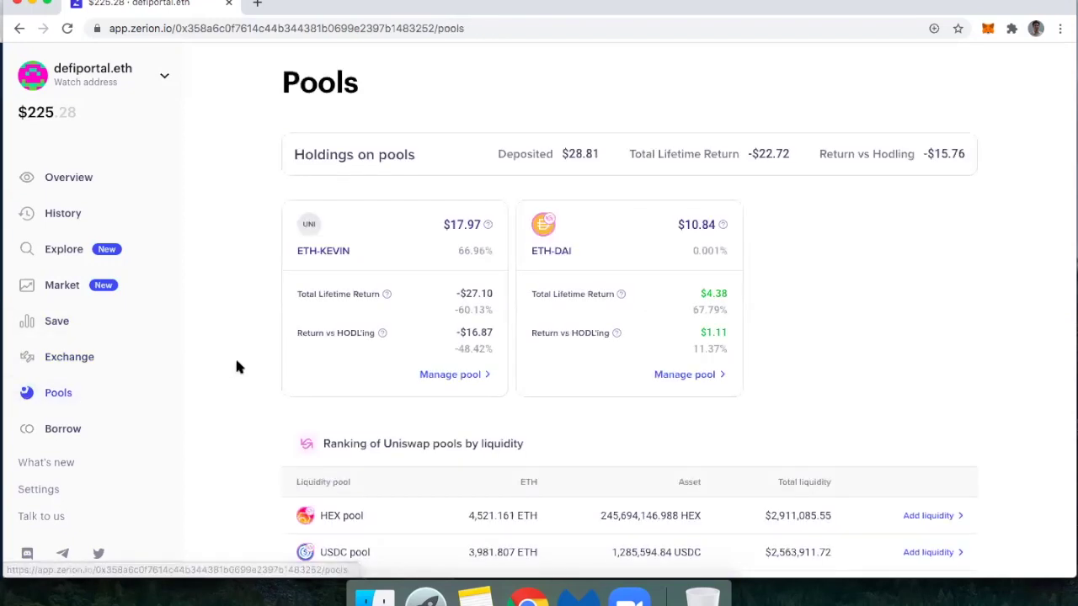
{"action": "scroll", "coordinate": [235, 362], "scroll_direction": "down", "scroll_amount": 1}
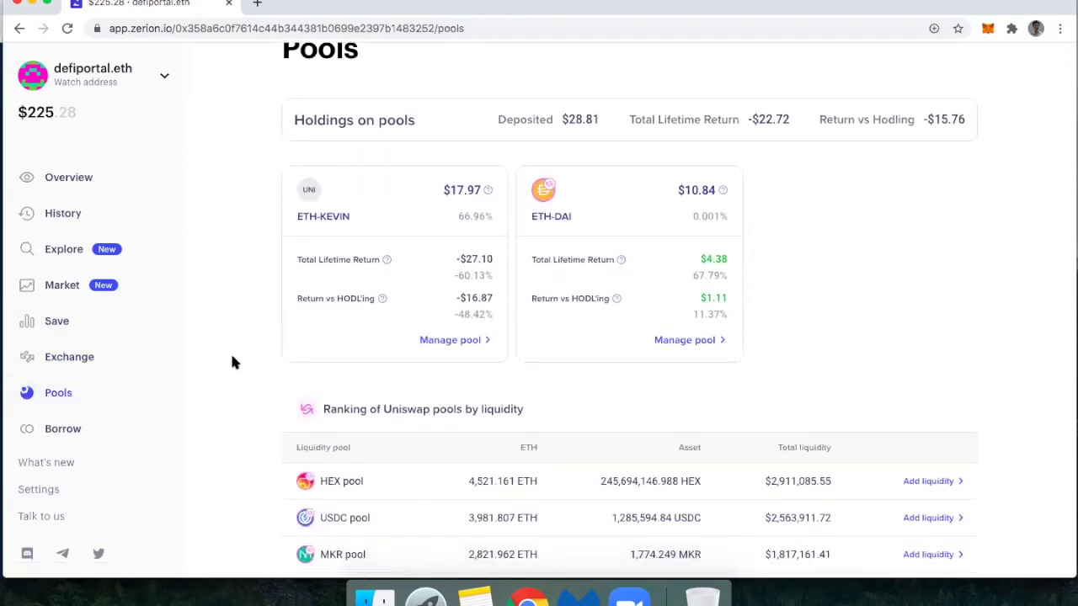
{"action": "scroll", "coordinate": [235, 362], "scroll_direction": "up", "scroll_amount": 1}
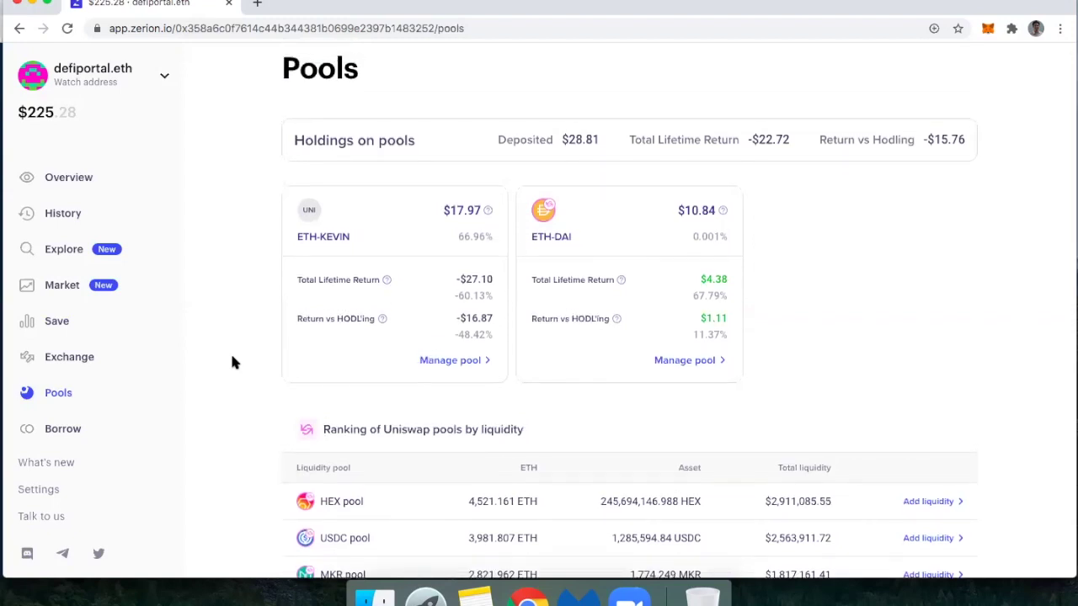
{"action": "left_click", "coordinate": [51, 430]}
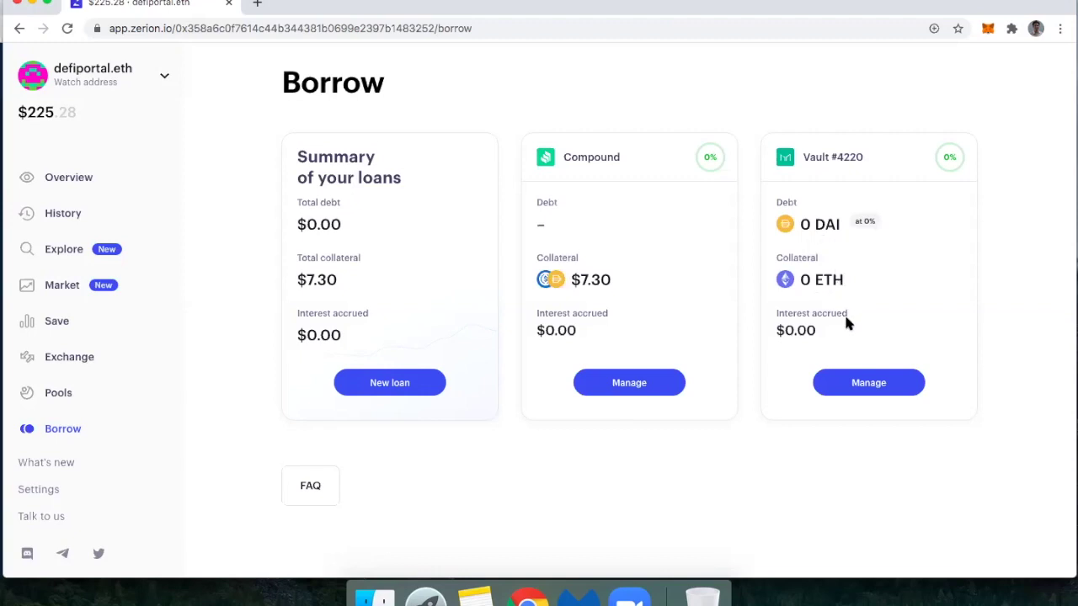
{"action": "left_click", "coordinate": [56, 180]}
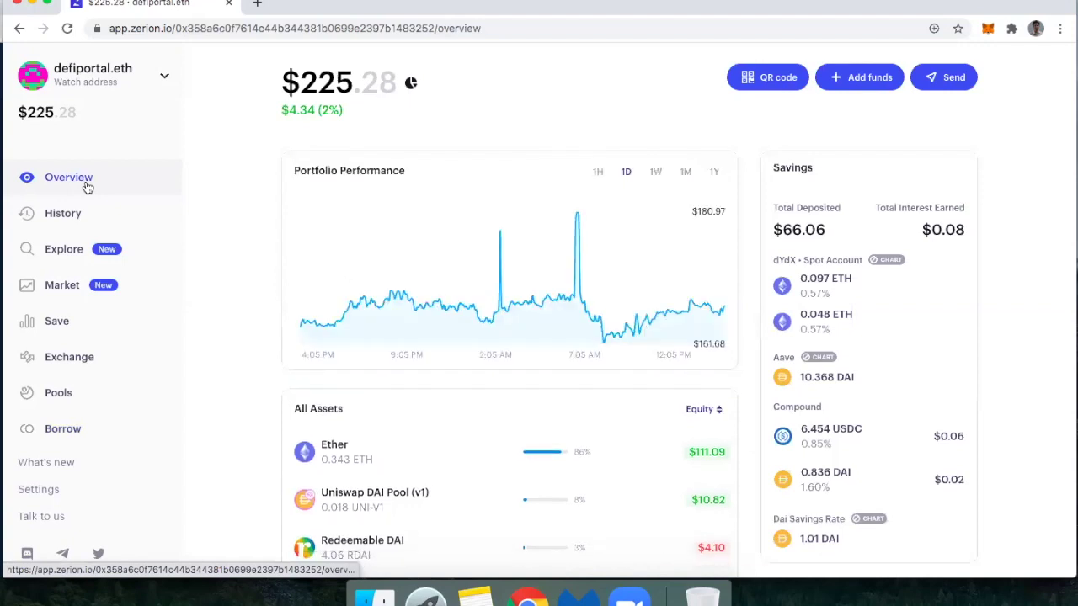
{"action": "scroll", "coordinate": [255, 333], "scroll_direction": "down", "scroll_amount": 5}
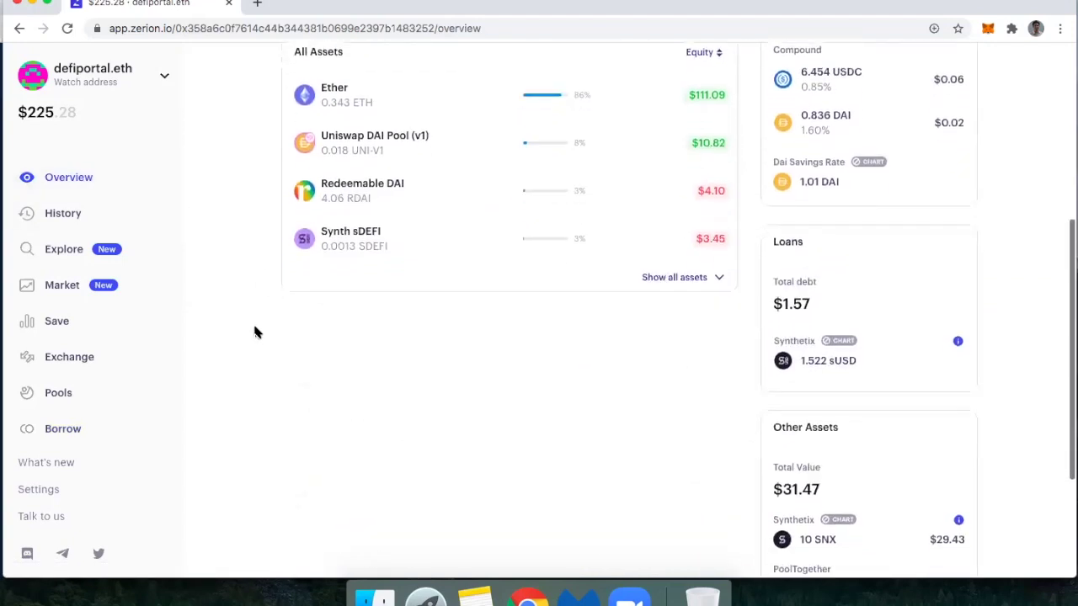